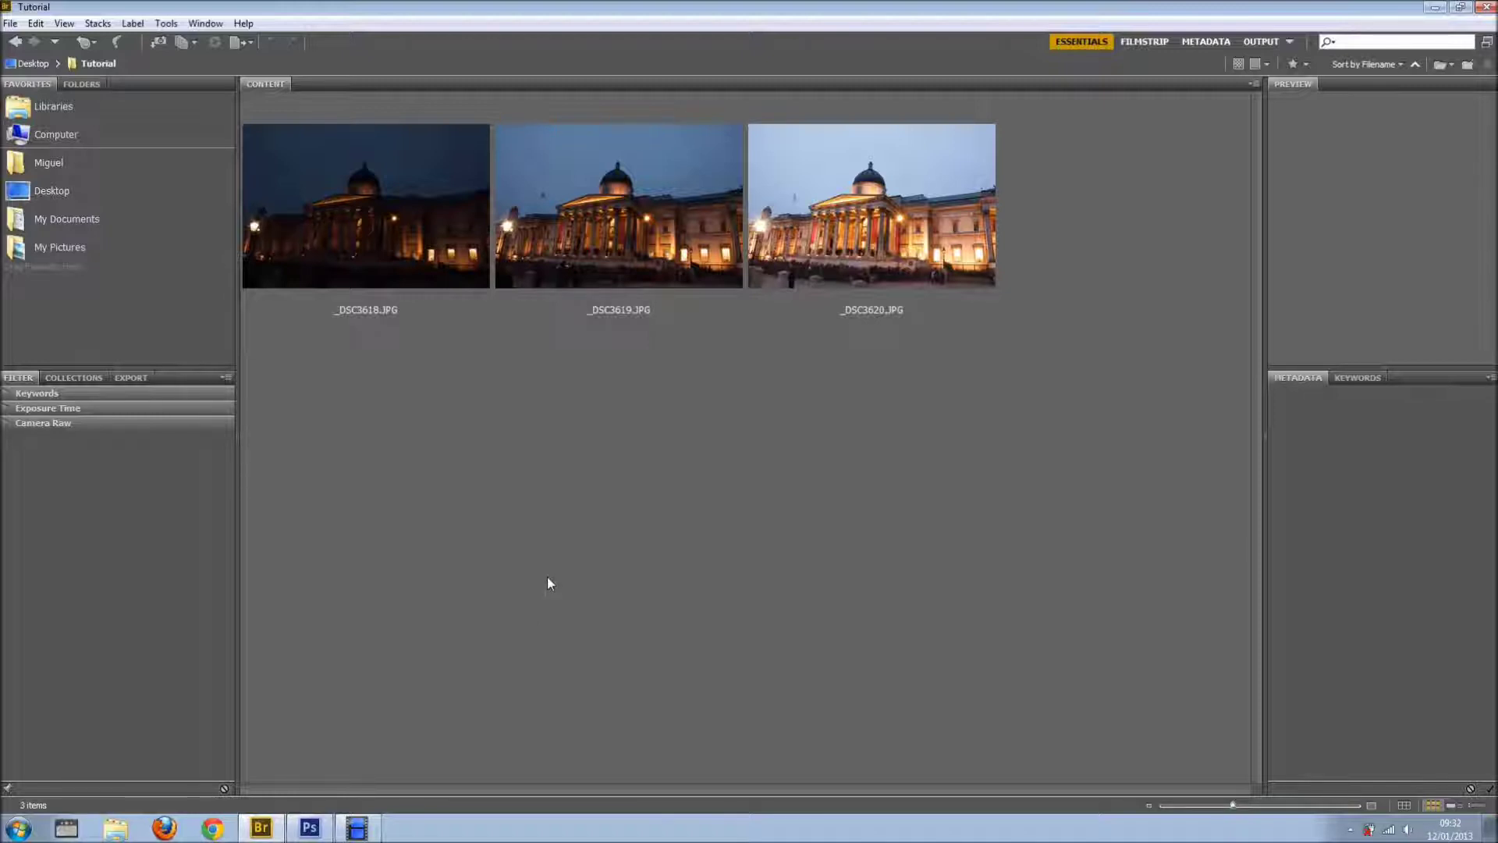
# Compare the _DSC3618, _DSC3619 and _DSC3620 exposures, then select all three
pyautogui.click(375, 203)
pyautogui.click(616, 205)
pyautogui.click(804, 204)
pyautogui.click(411, 205)
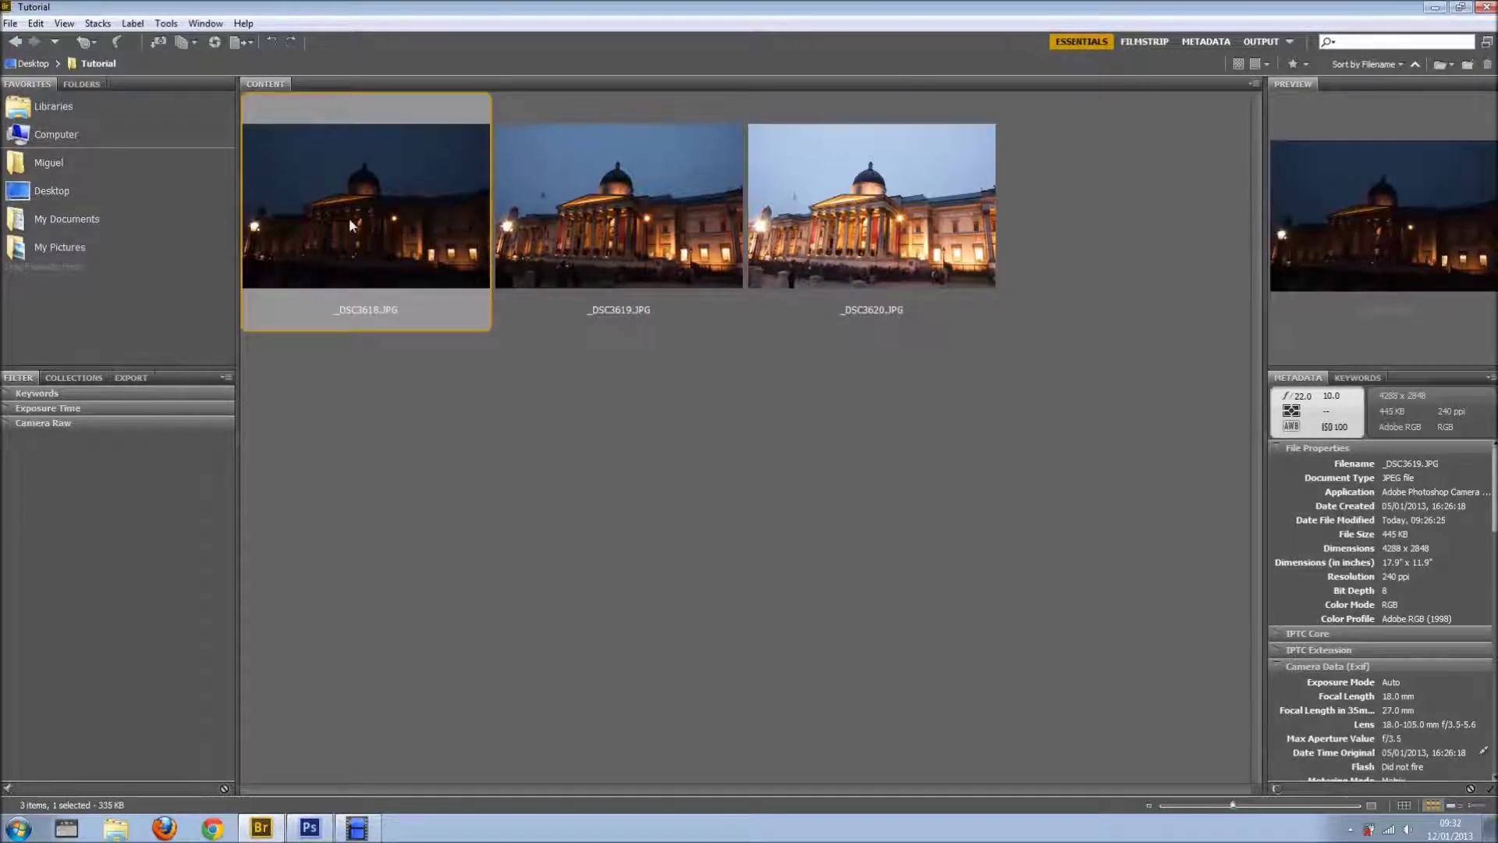
pyautogui.click(874, 211)
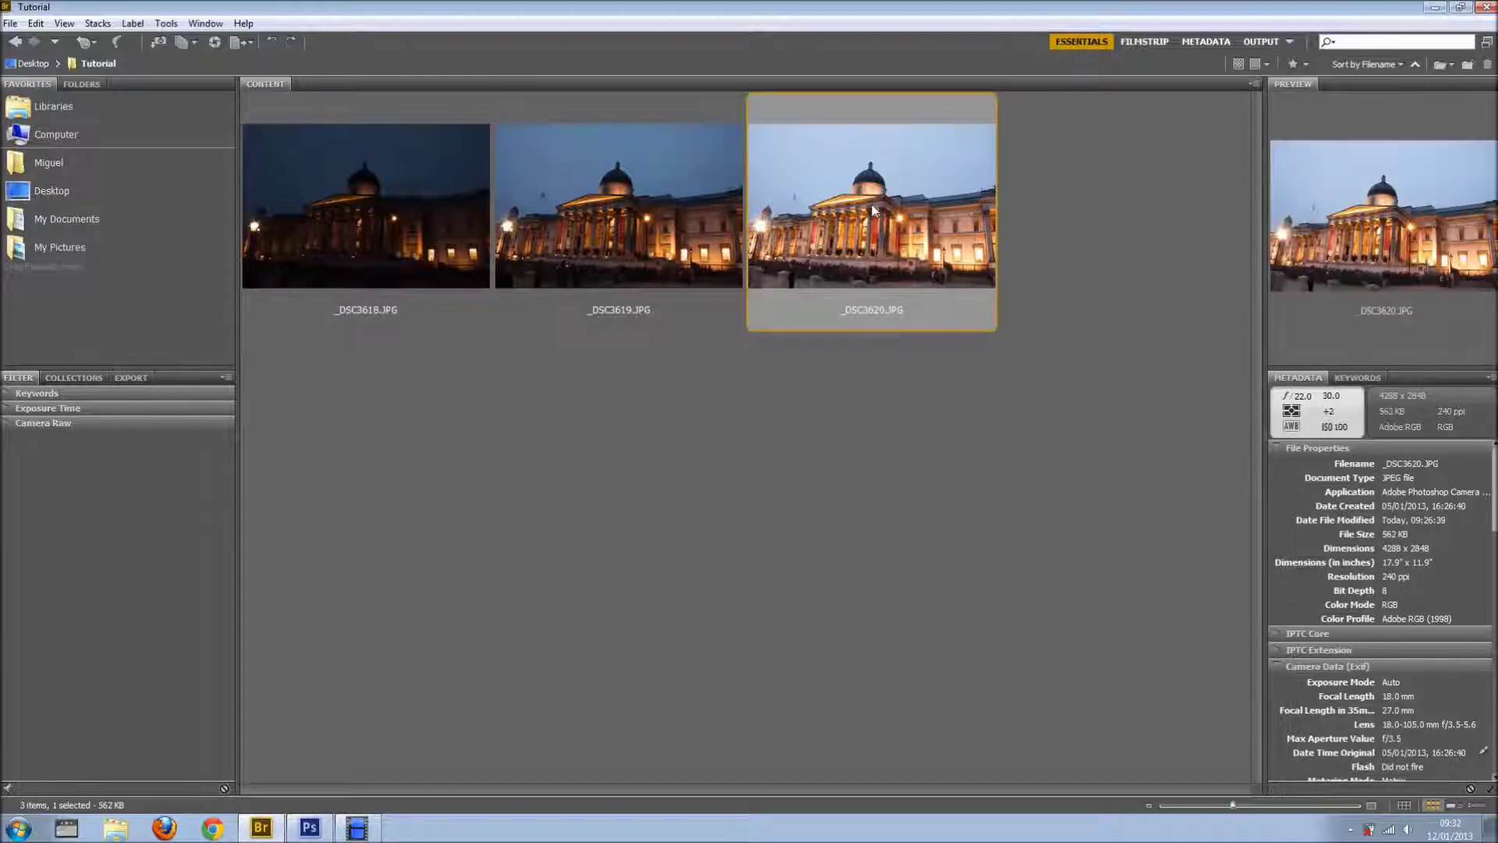
pyautogui.click(435, 205)
pyautogui.keyDown('shift'); pyautogui.click(307, 214); pyautogui.keyUp('shift')
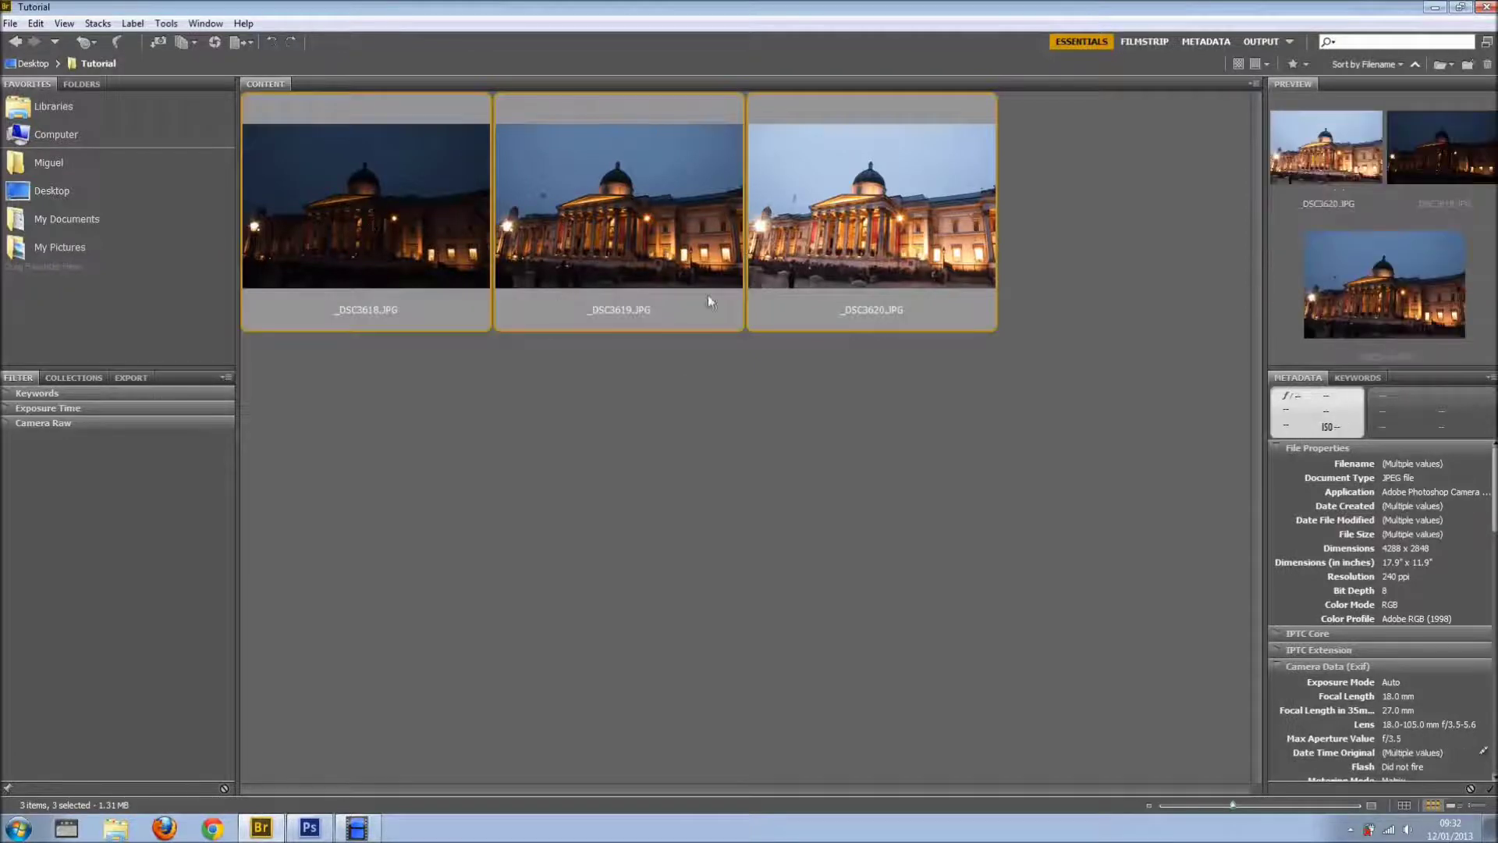
# Send the three exposures to Merge to HDR Pro via Tools > Photoshop
pyautogui.click(167, 25)
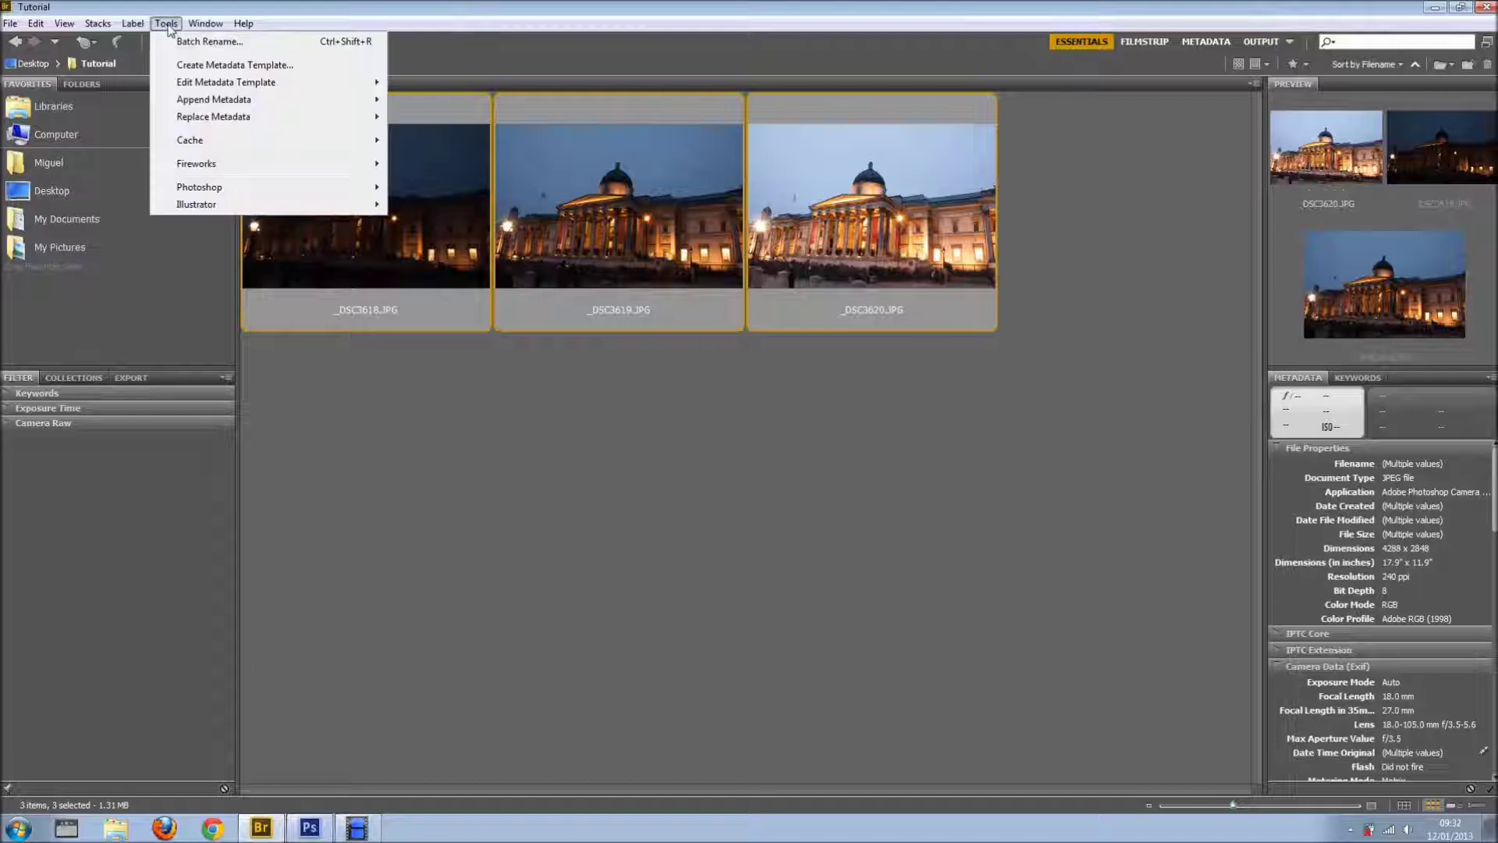
pyautogui.moveTo(281, 189)
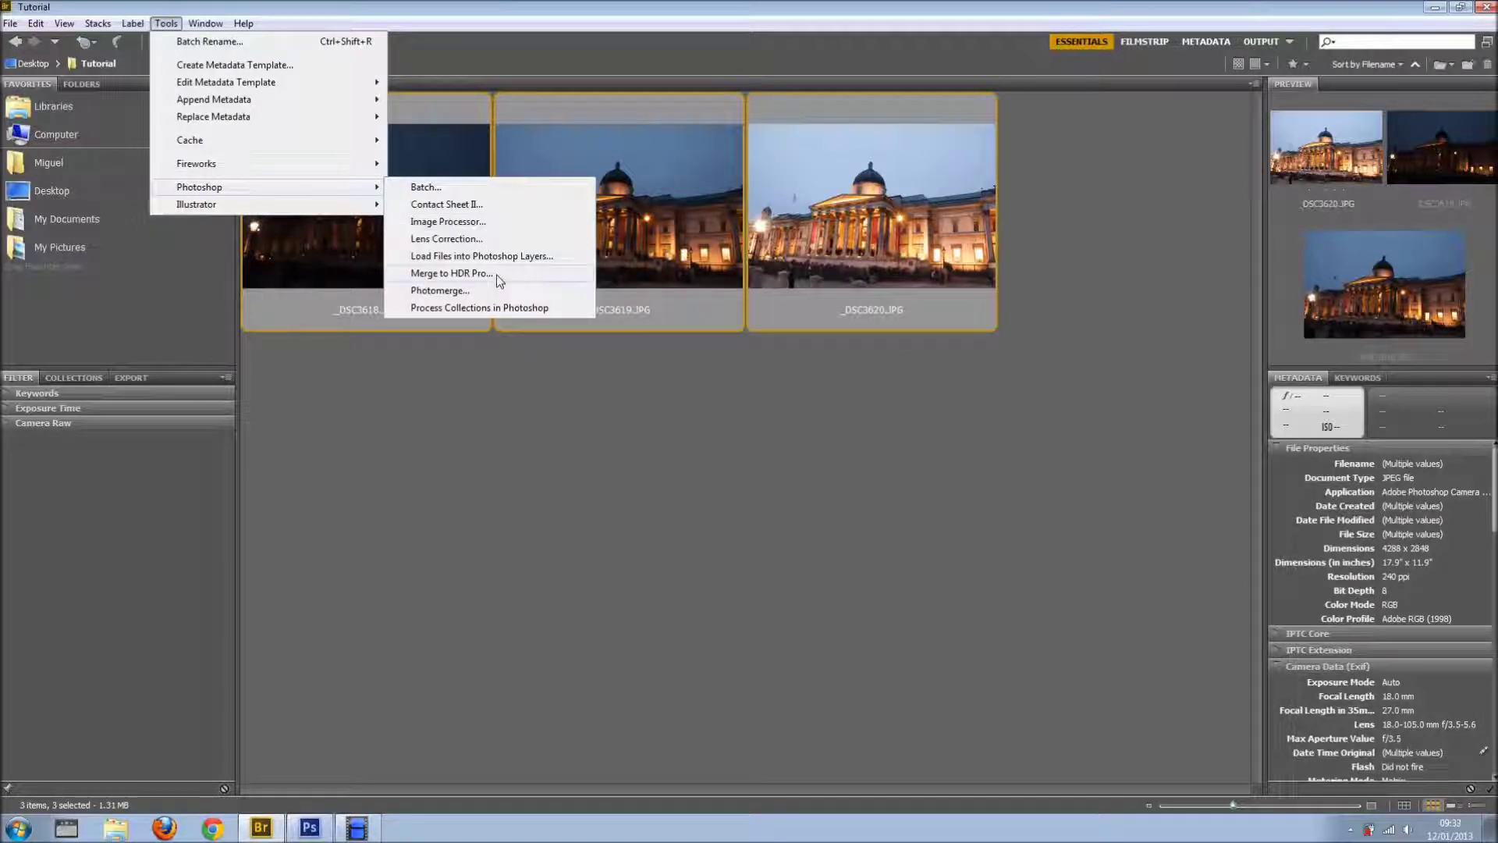
pyautogui.click(451, 273)
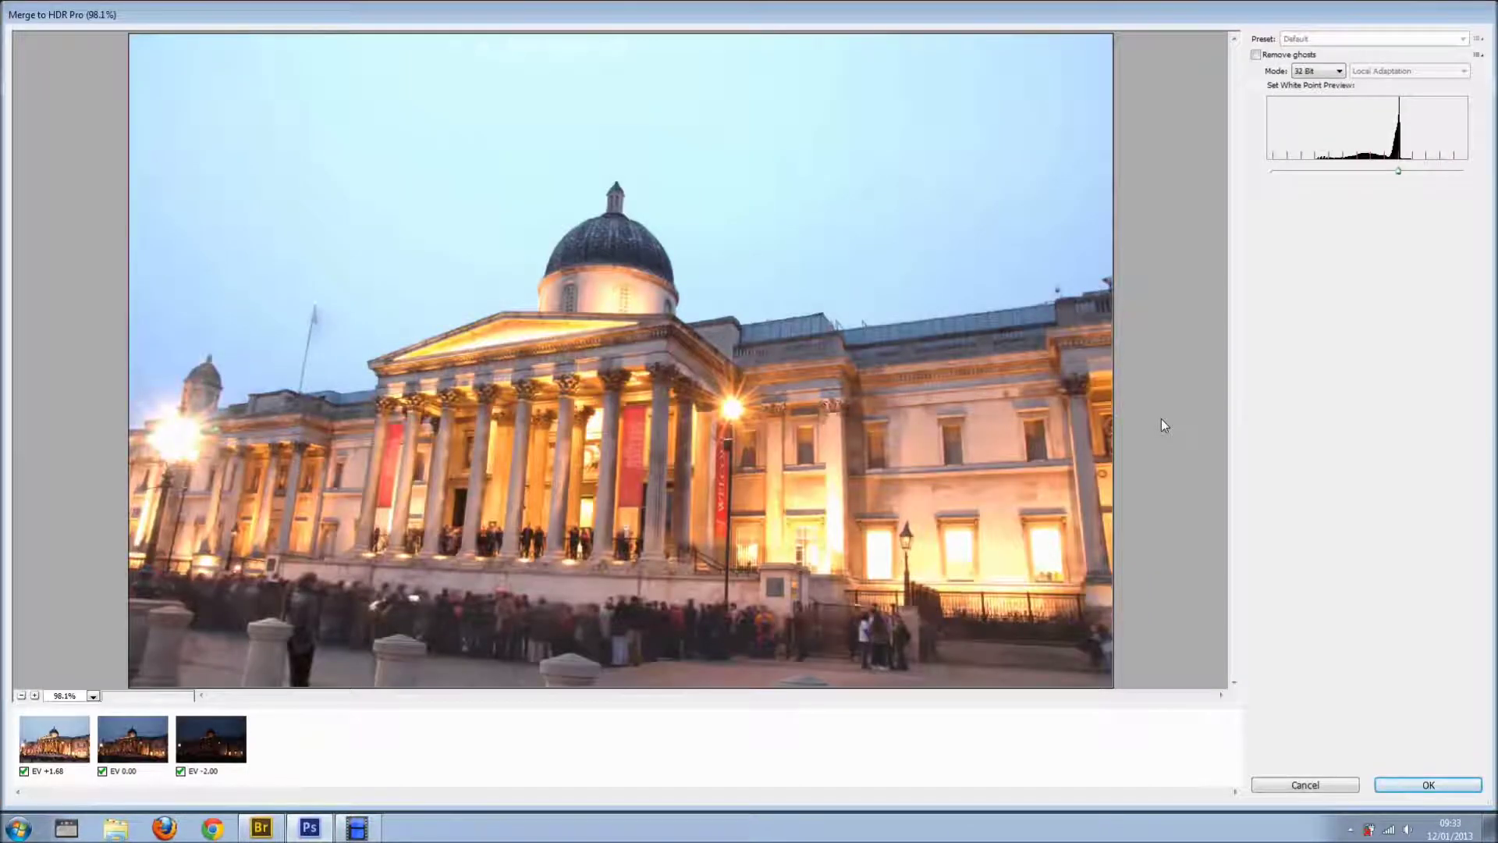
pyautogui.click(1339, 71)
pyautogui.click(1334, 98)
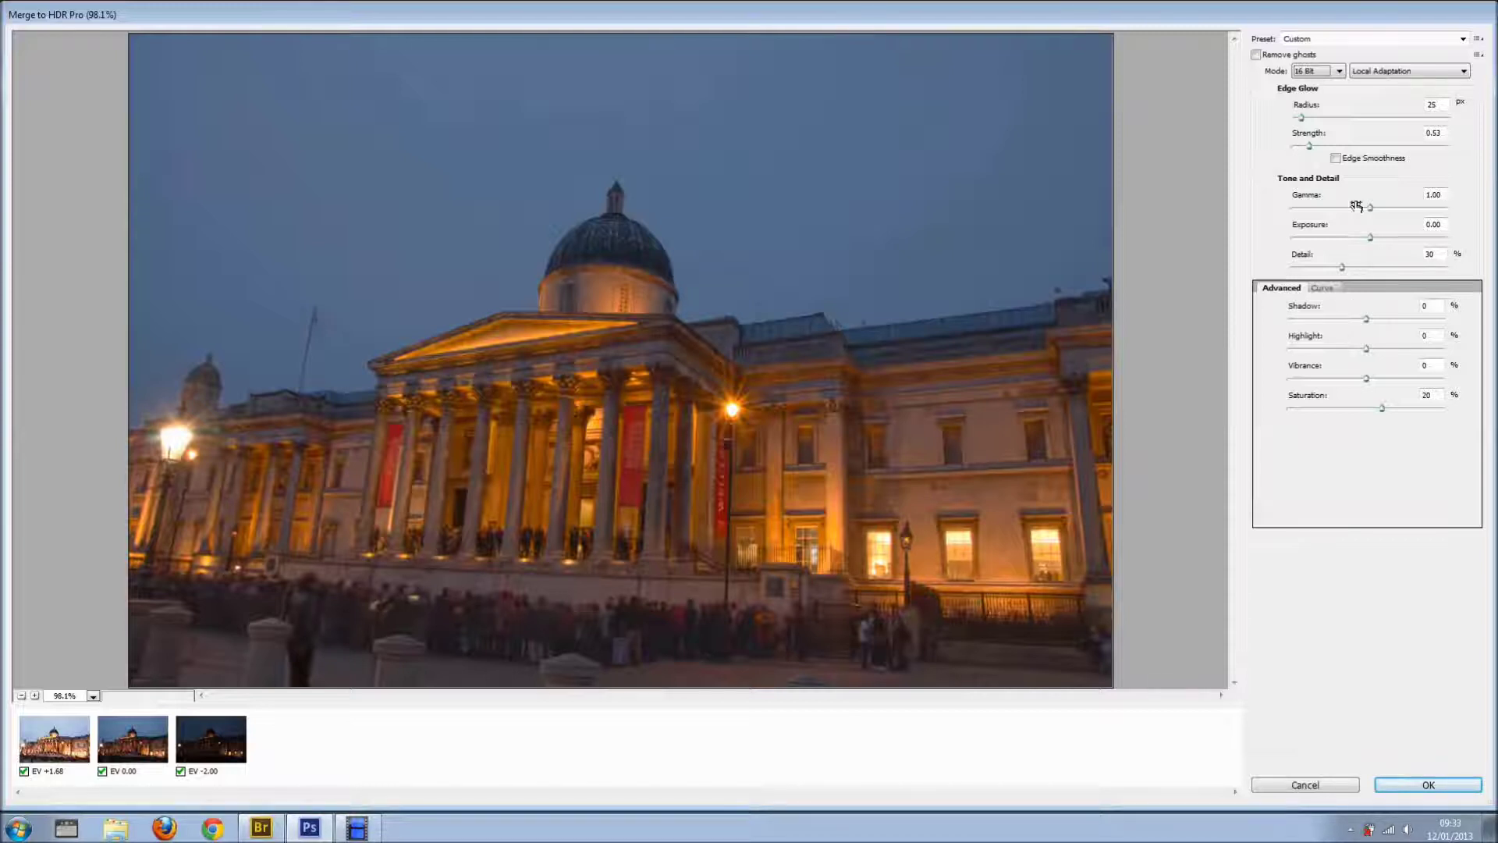
pyautogui.click(1340, 71)
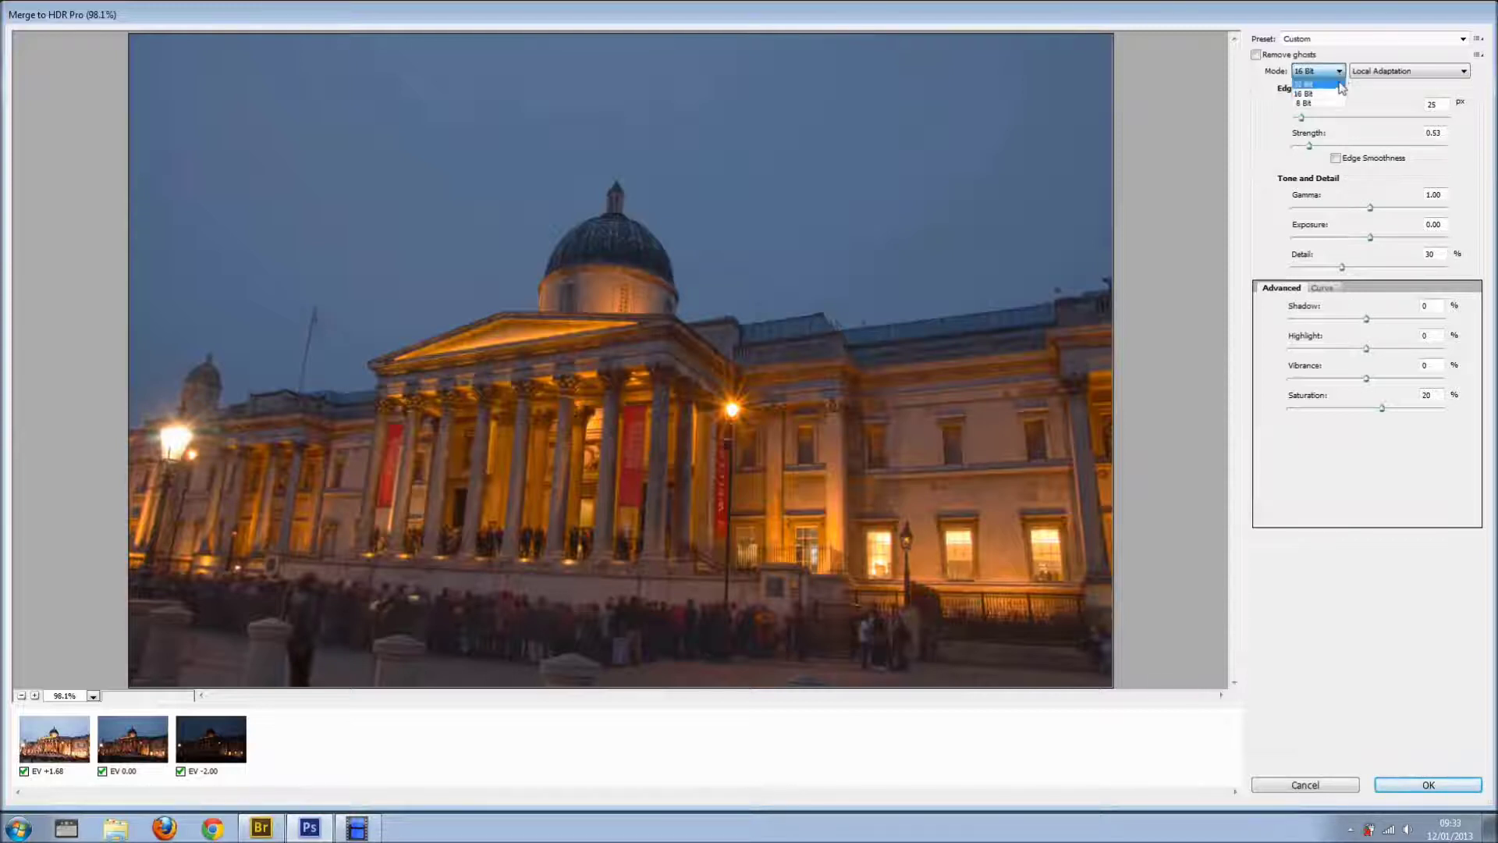
pyautogui.click(1337, 88)
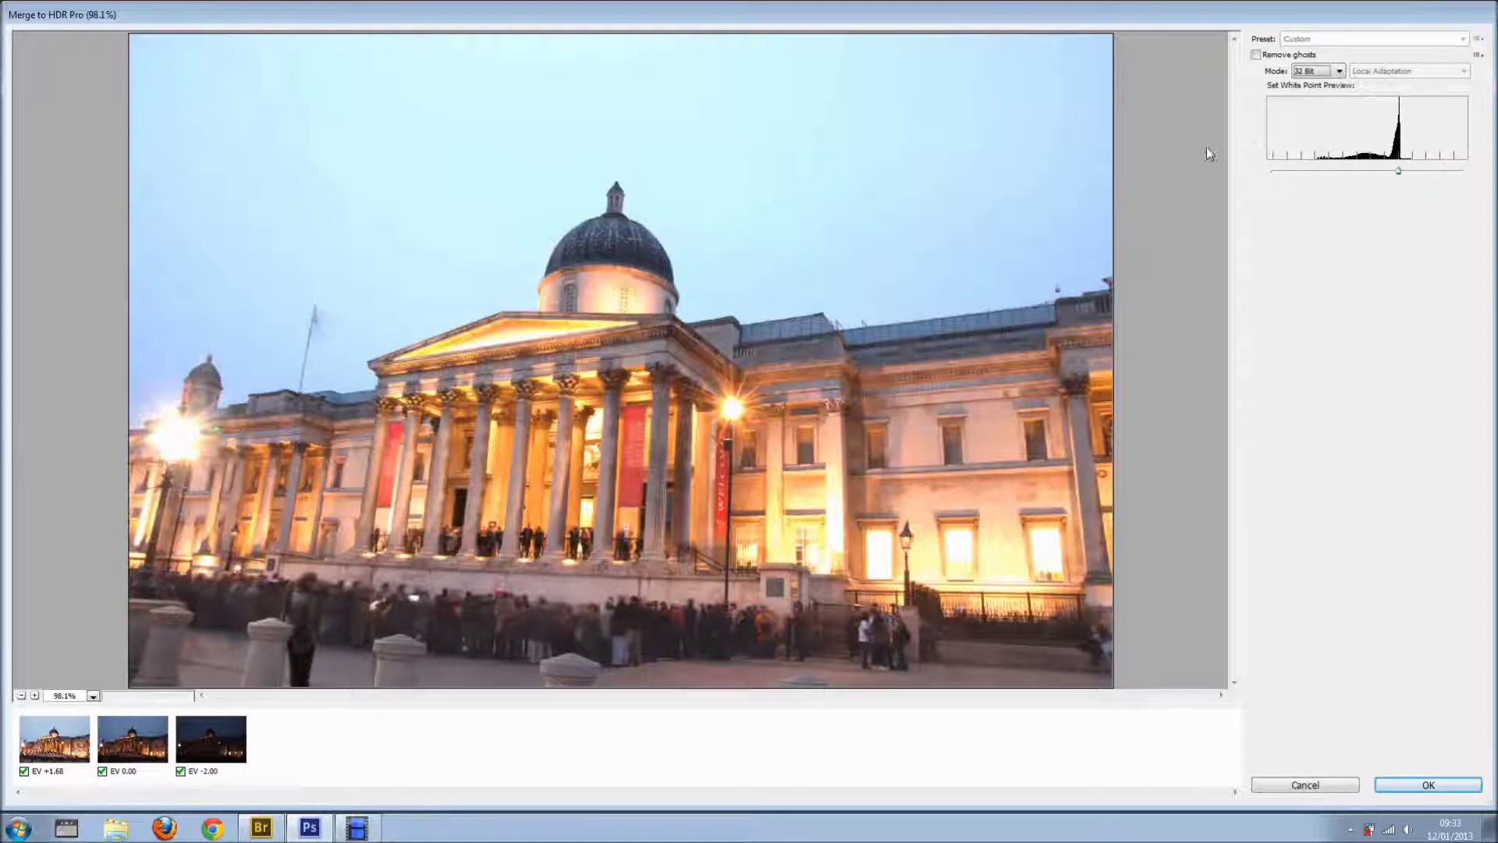
# Enable Remove ghosts with the EV +1.68 exposure as base and create the HDR image
pyautogui.click(1257, 56)
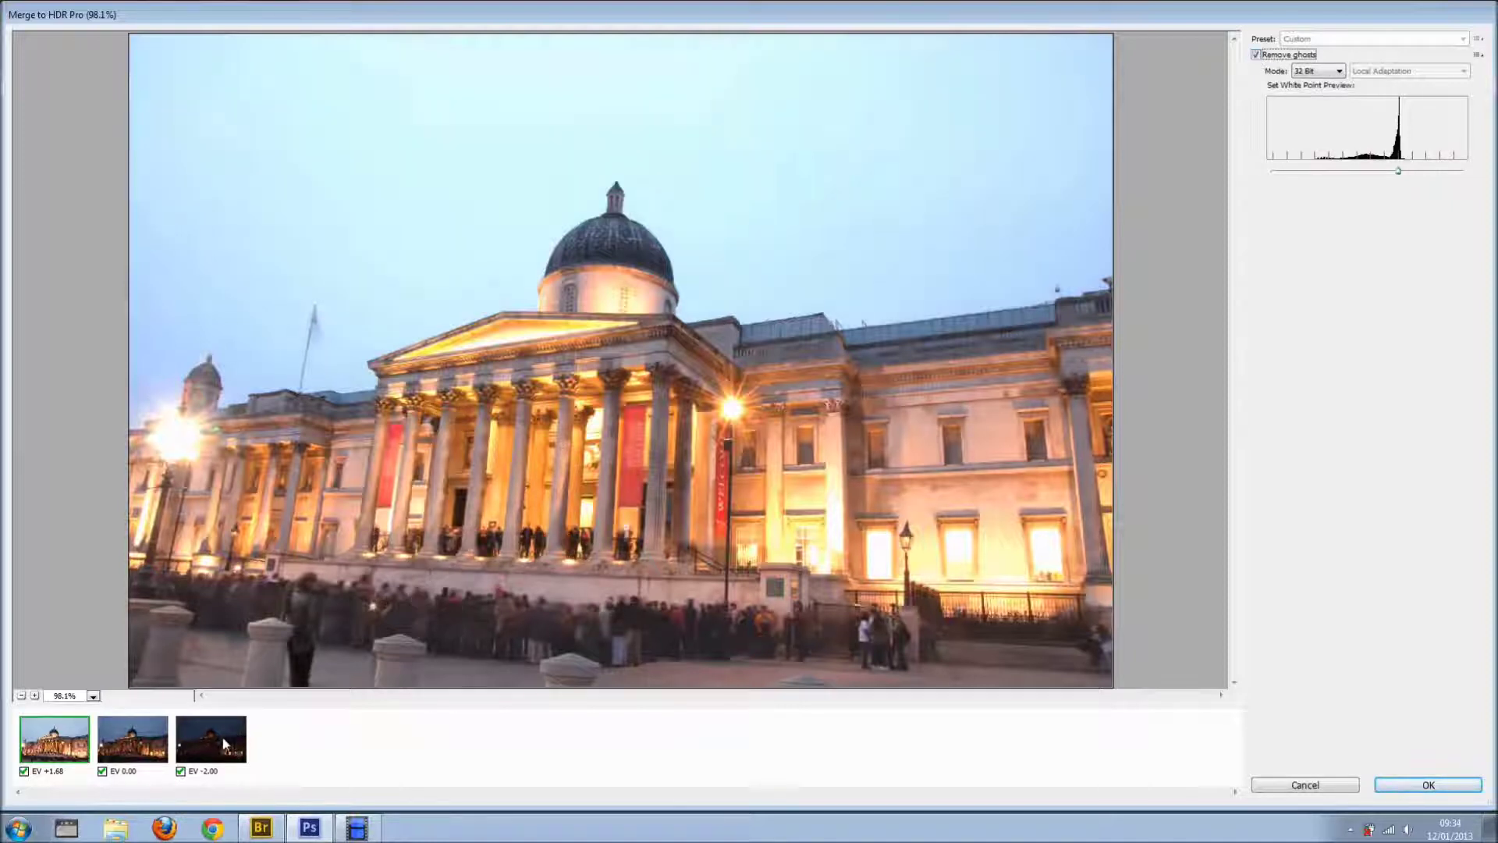
pyautogui.click(217, 741)
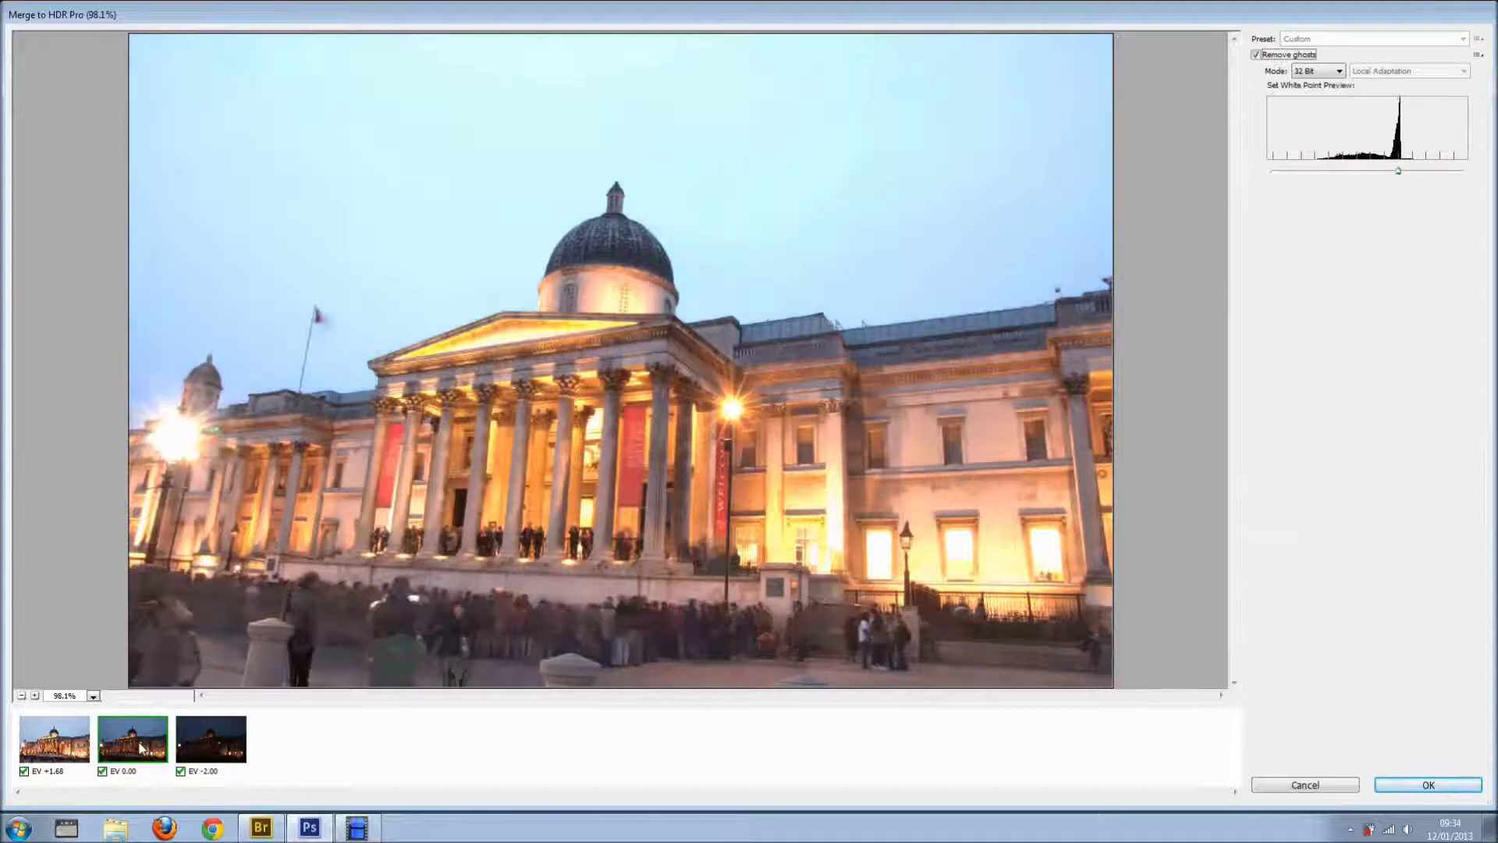
pyautogui.click(57, 748)
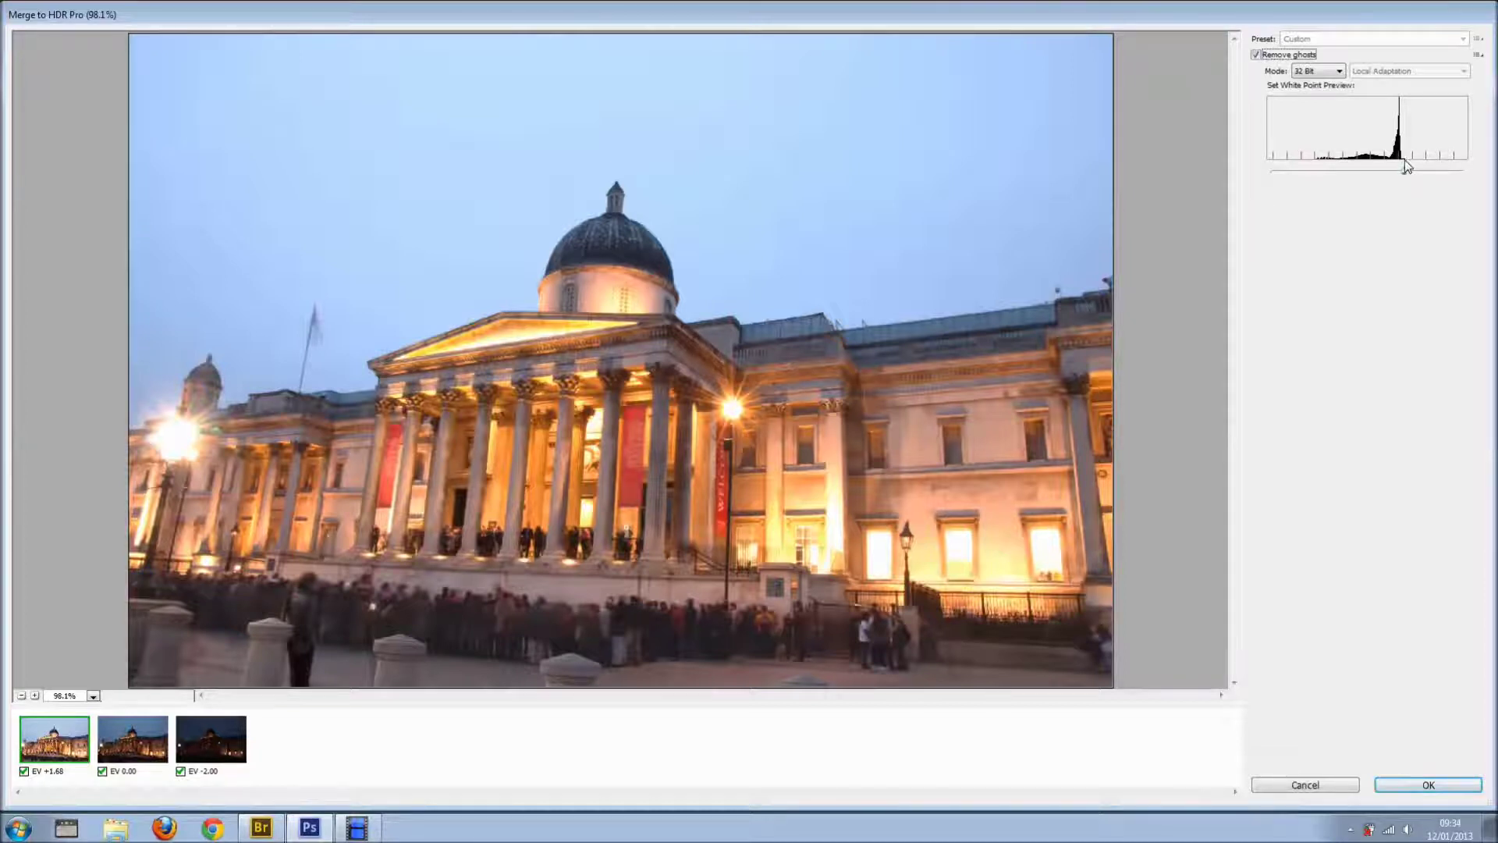
pyautogui.click(1422, 790)
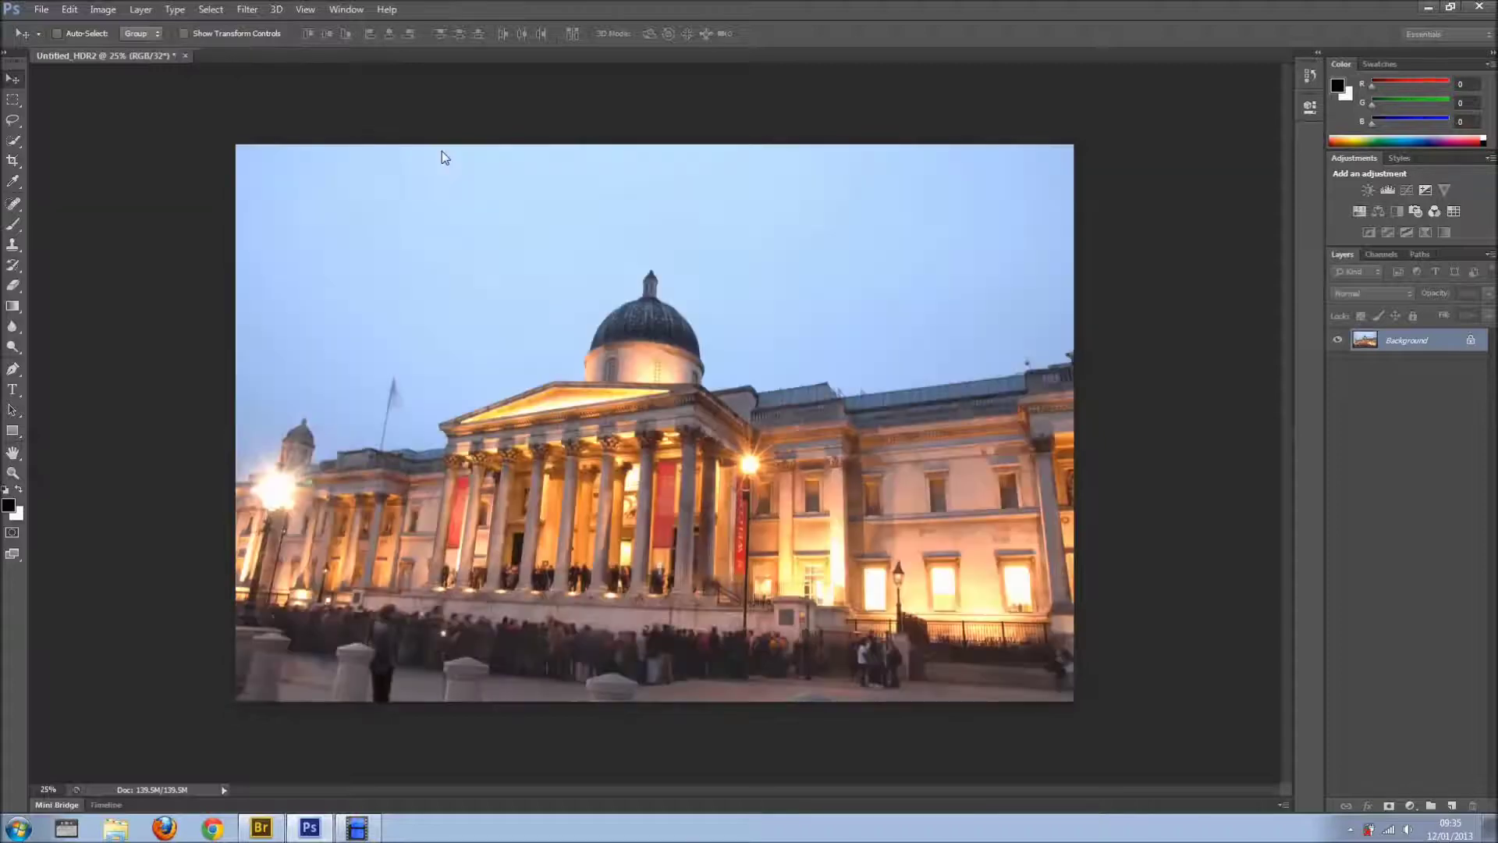
# Go to File > Save As for the merged Untitled_HDR2 image
pyautogui.click(41, 10)
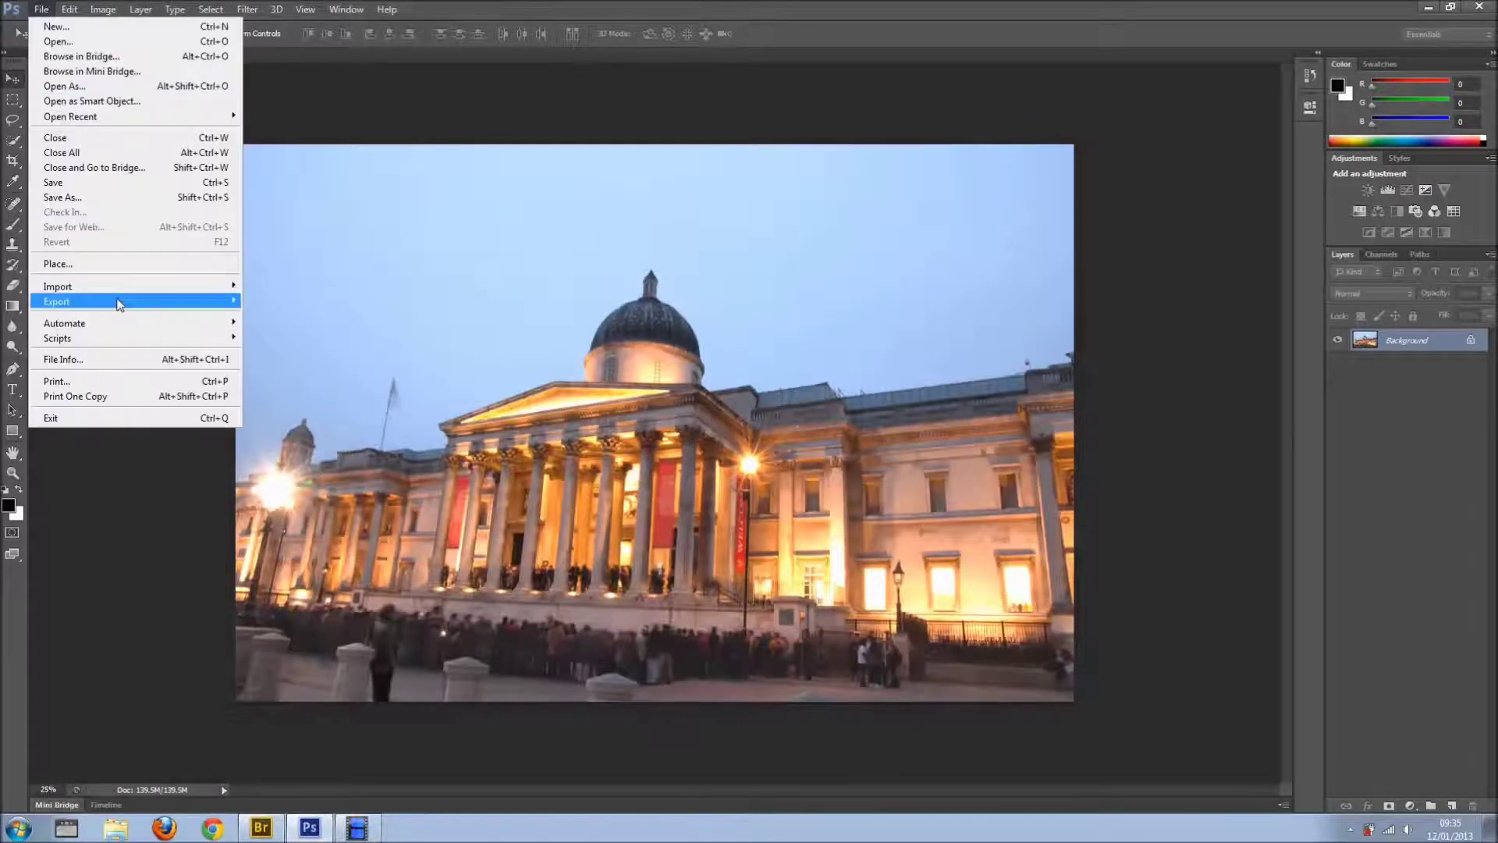
# Save the image as 32-bit TIFF Untitled_HDR2.tif in the Tutorial folder
pyautogui.click(120, 200)
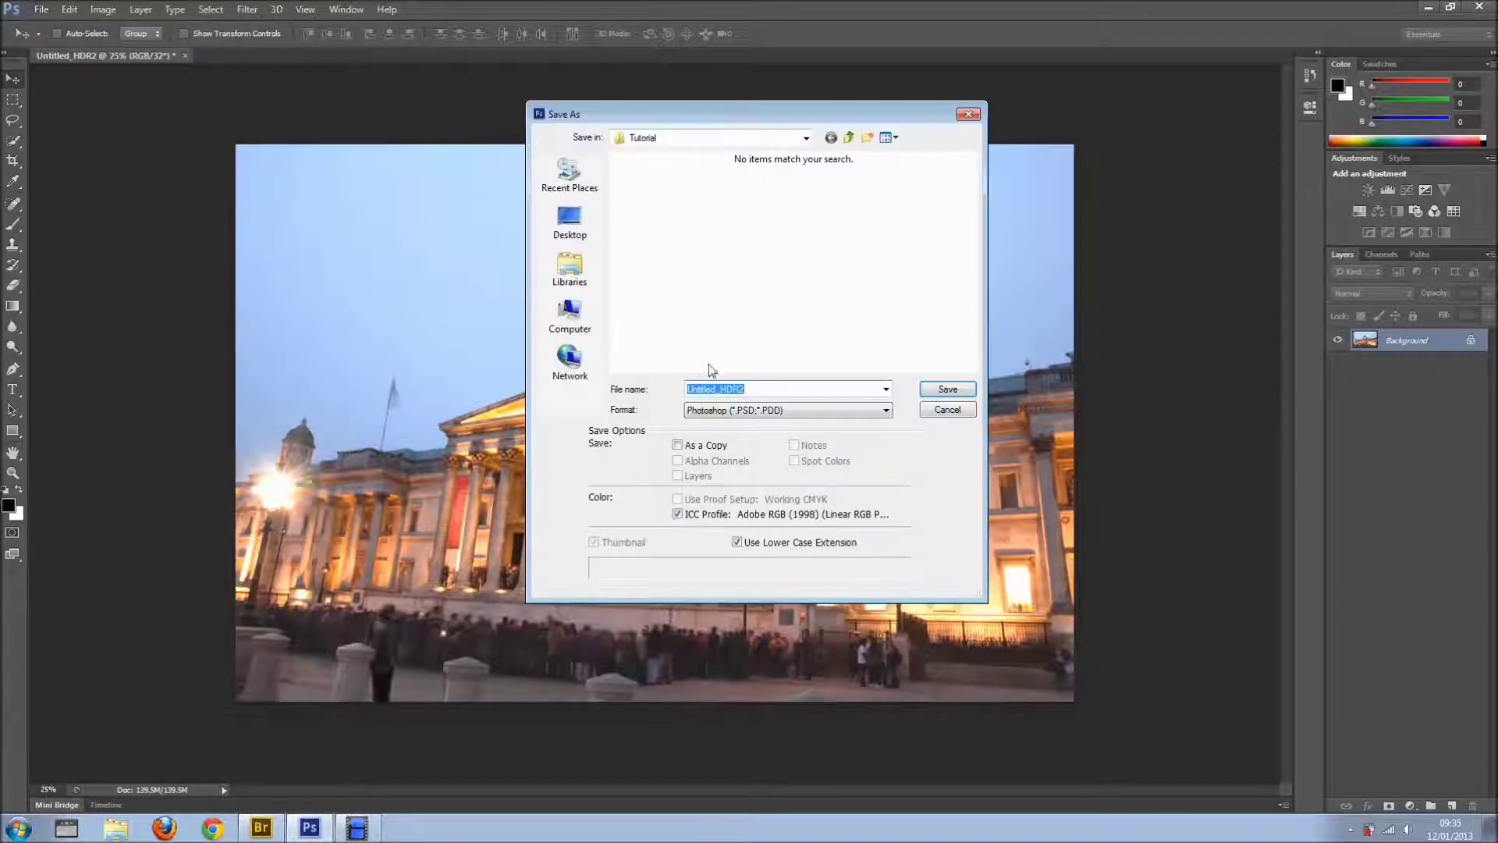
pyautogui.doubleClick(842, 265)
pyautogui.click(784, 413)
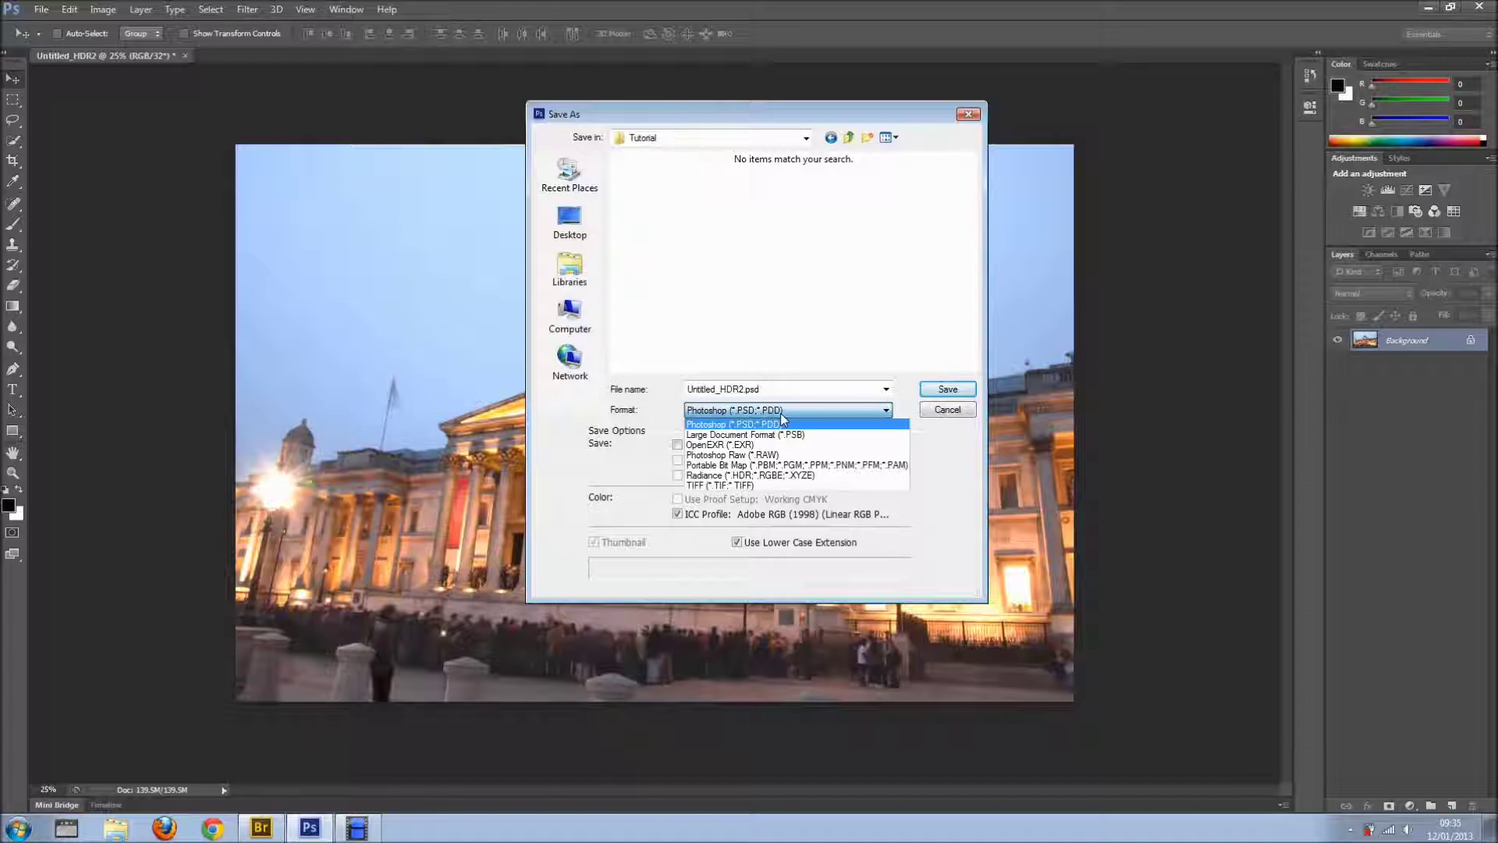
pyautogui.click(712, 488)
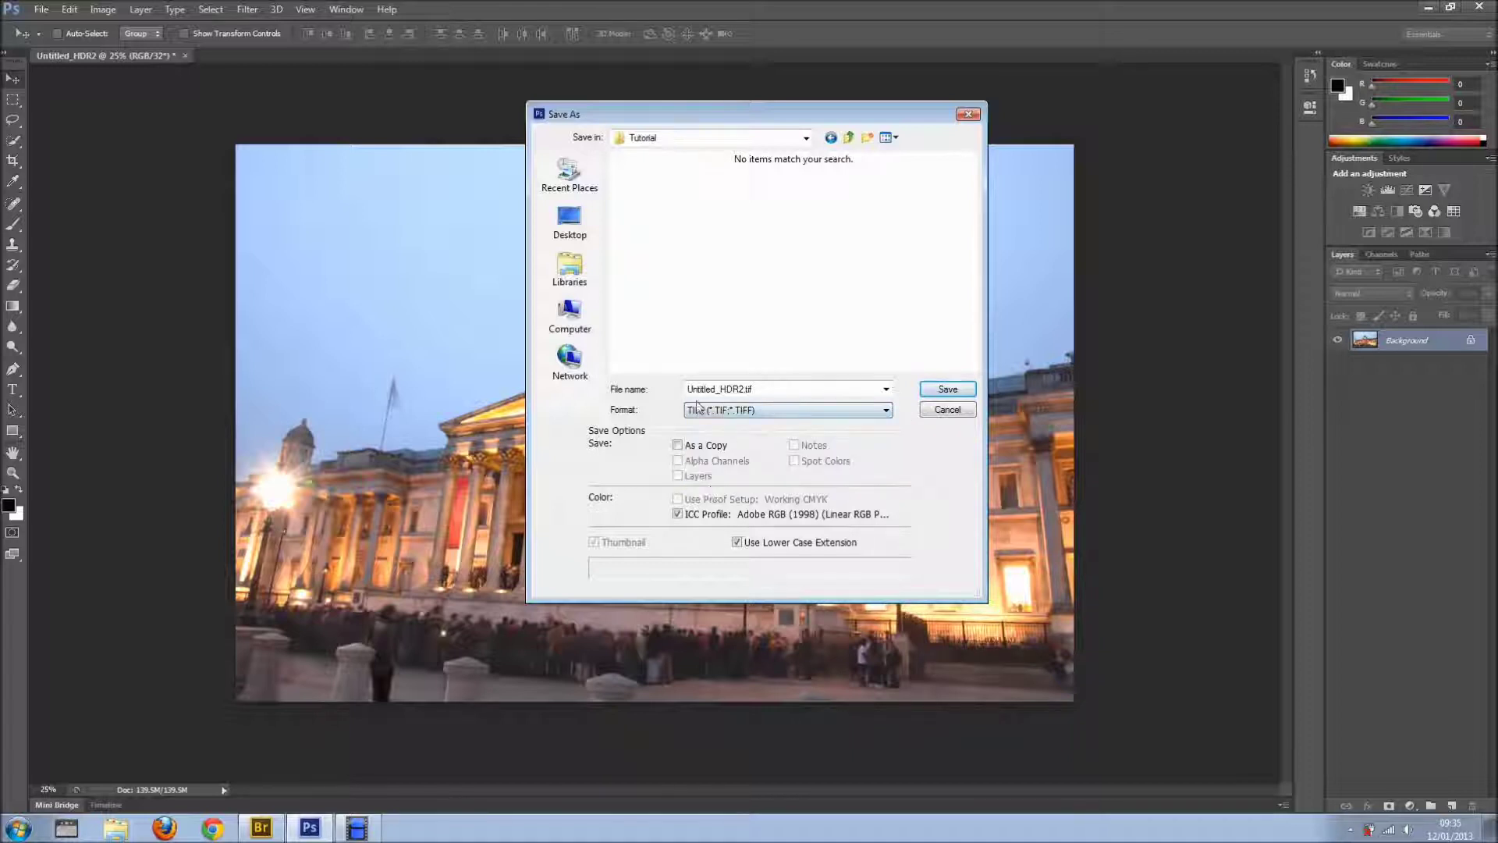
pyautogui.click(946, 390)
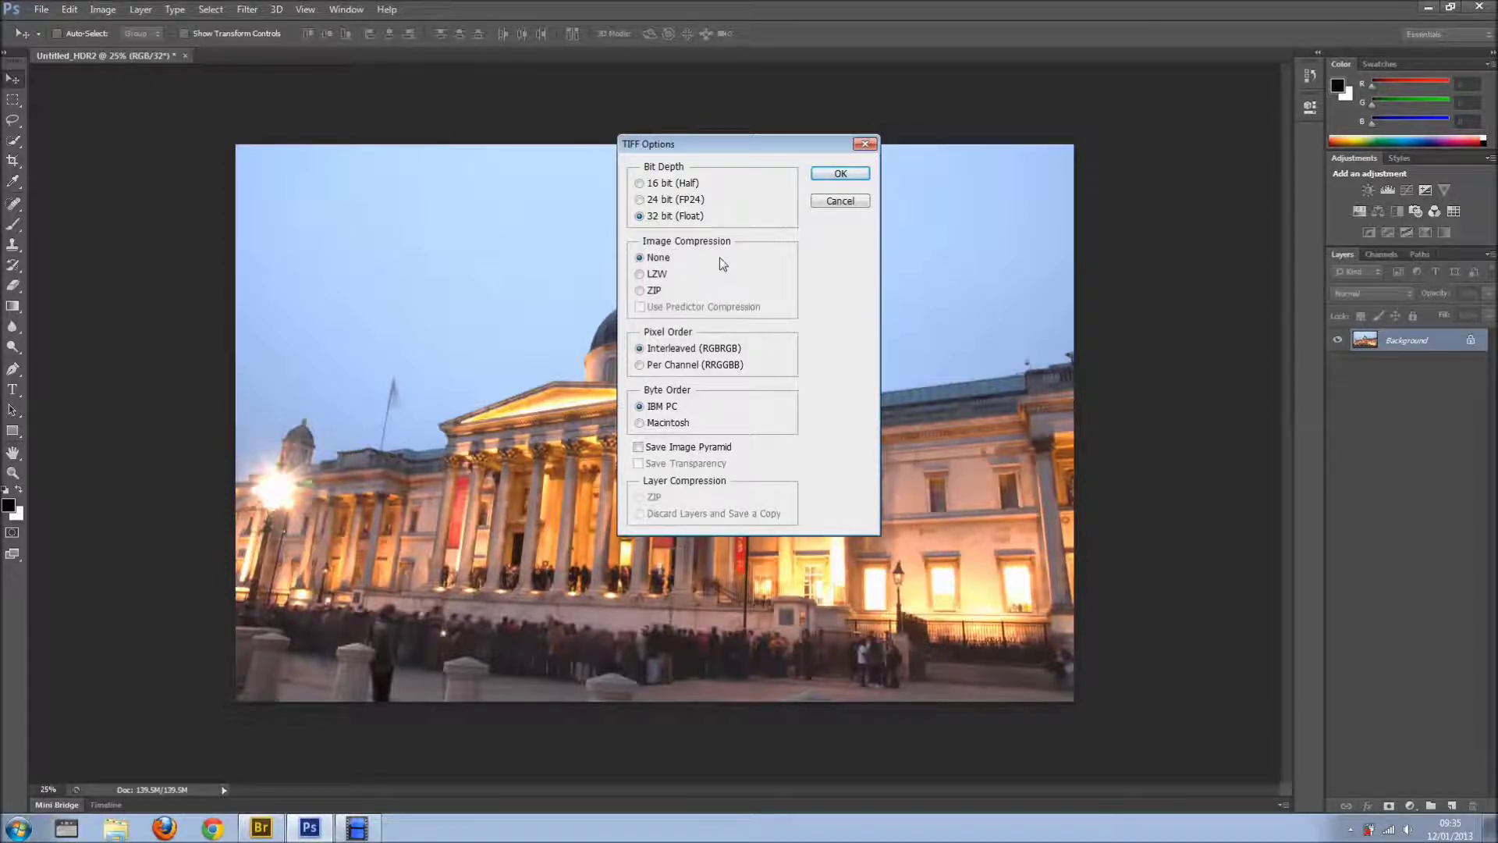
pyautogui.click(840, 178)
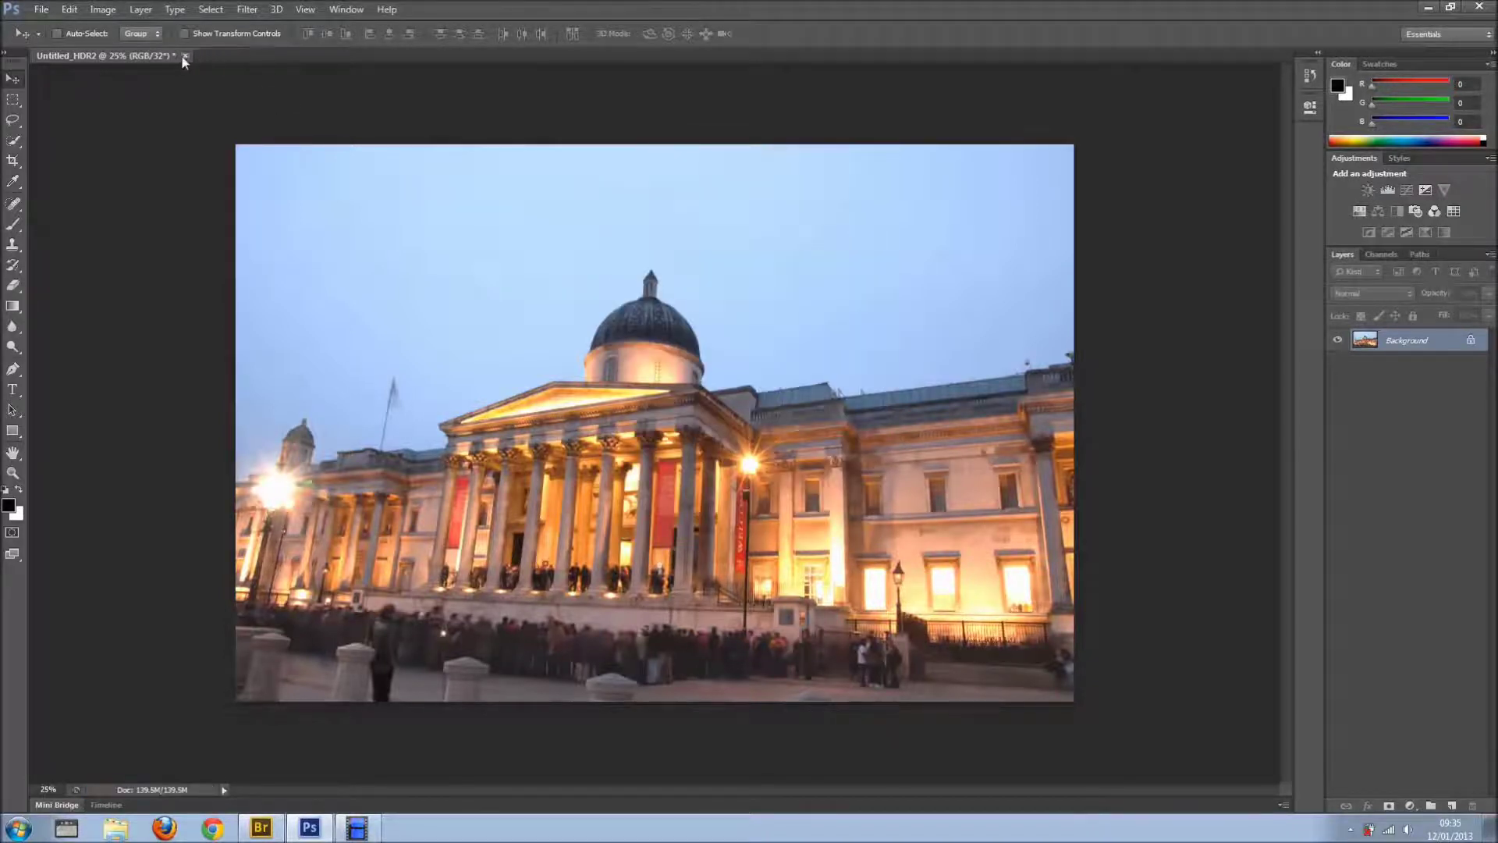
# Close the HDR document without saving further changes and return to Bridge
pyautogui.click(185, 56)
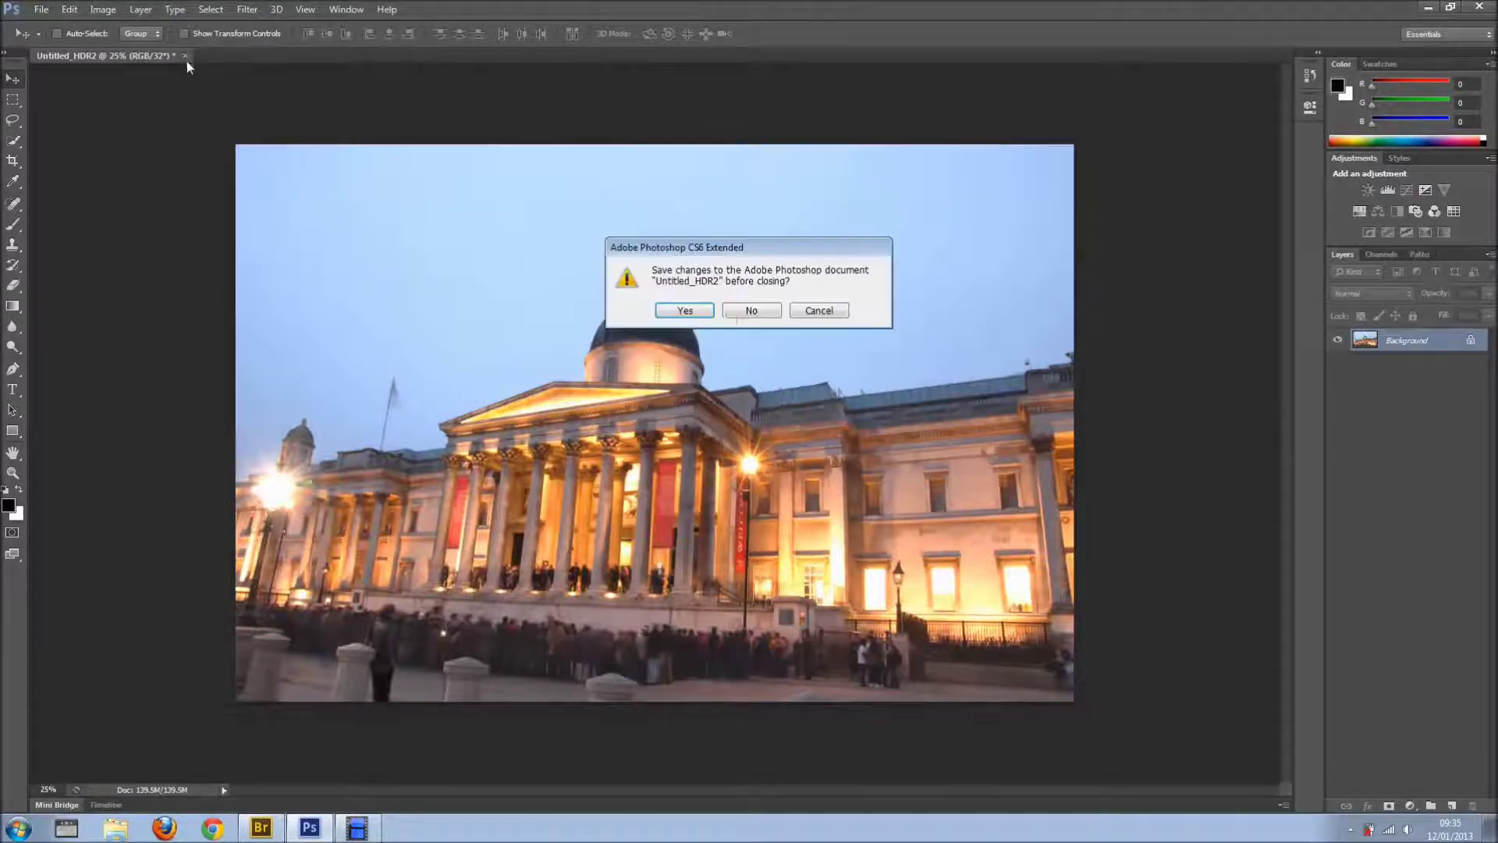
pyautogui.click(751, 311)
pyautogui.click(1428, 7)
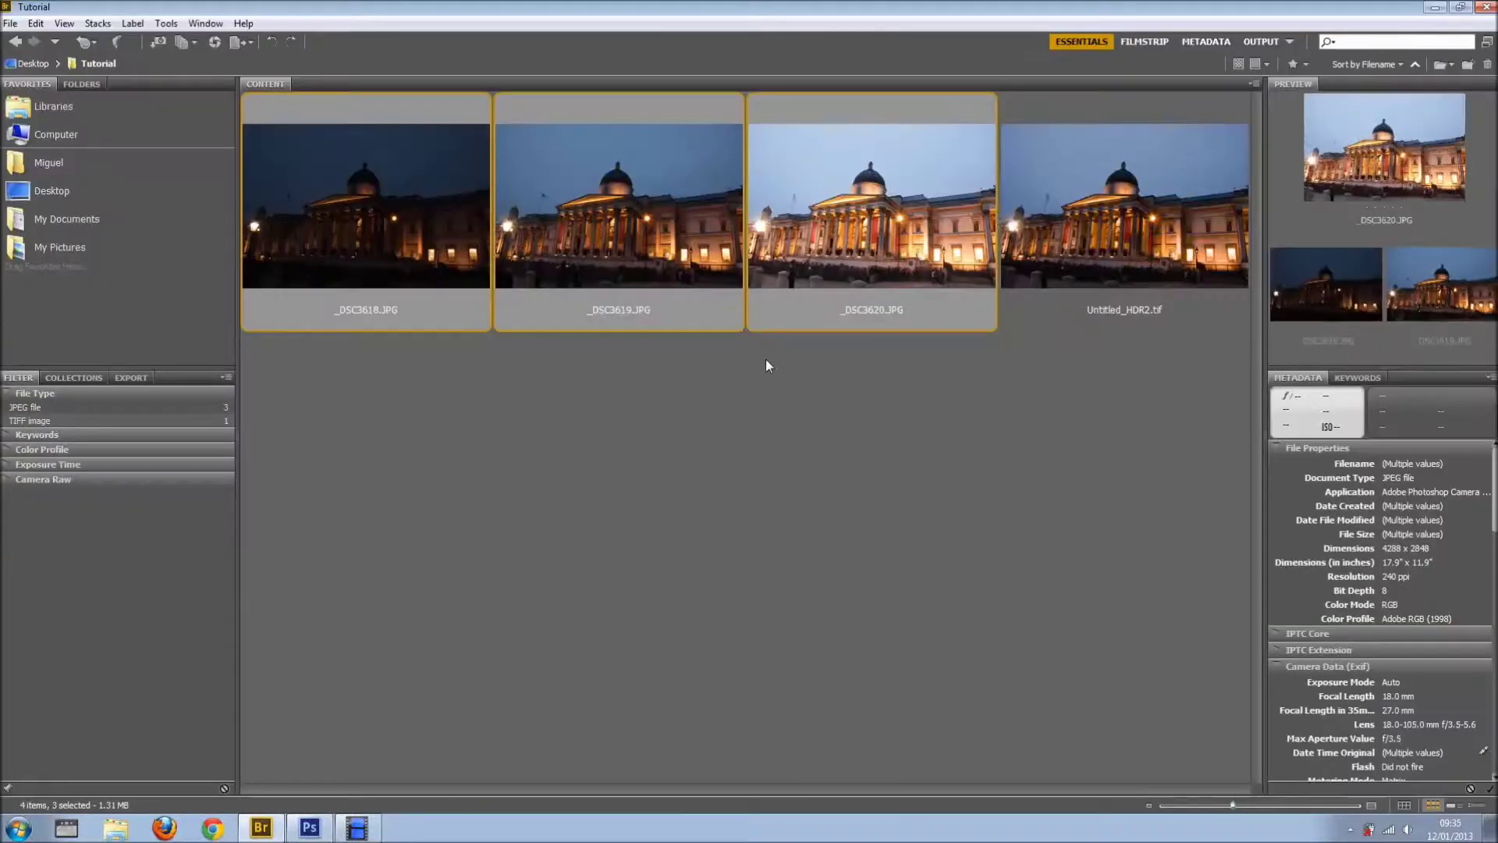
# Open Untitled_HDR2.tif from Bridge in Camera Raw
pyautogui.click(1158, 217)
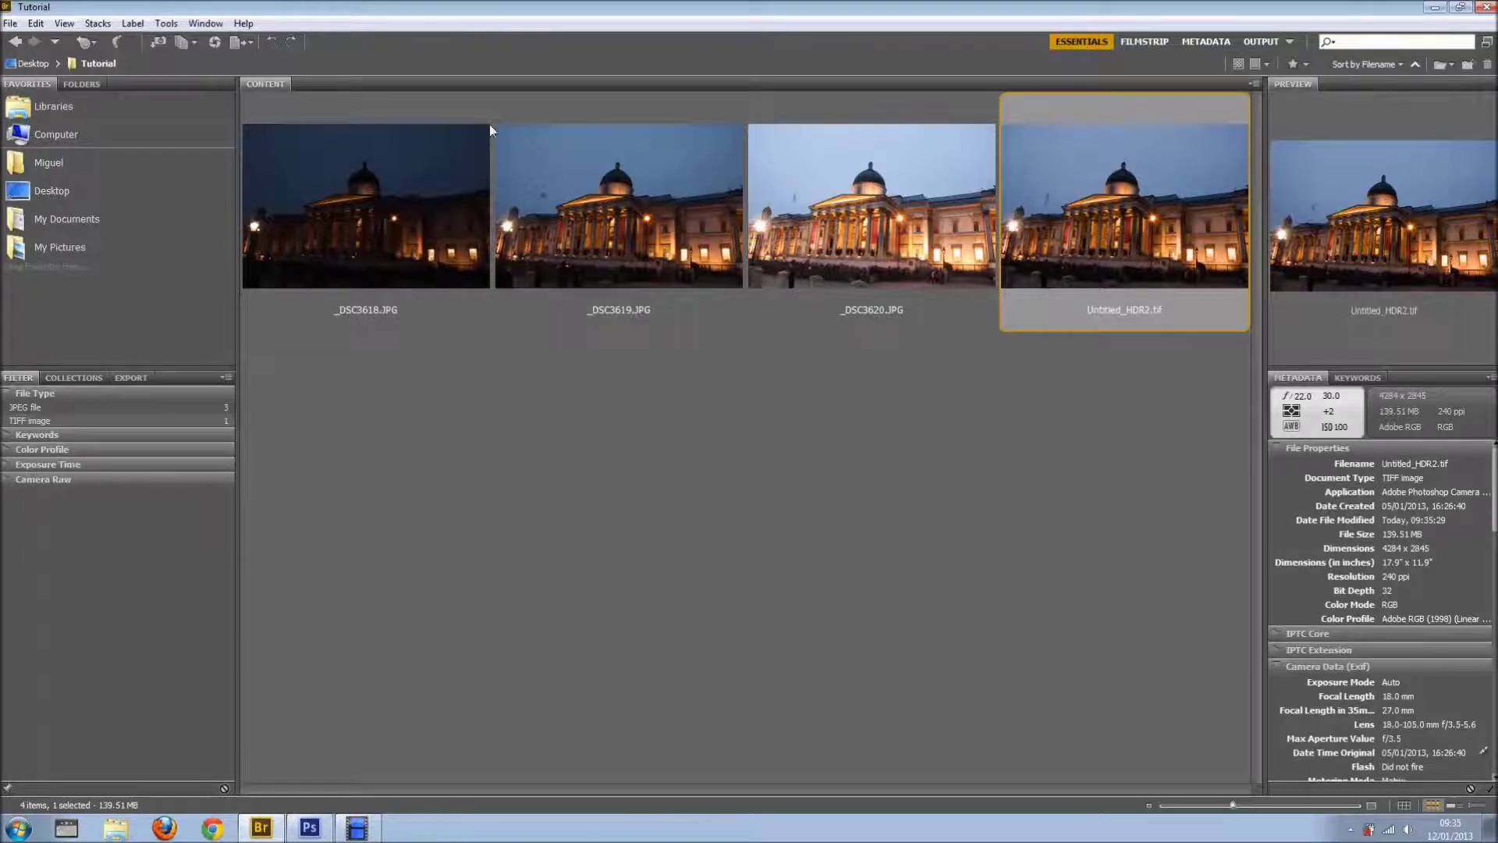
pyautogui.click(215, 44)
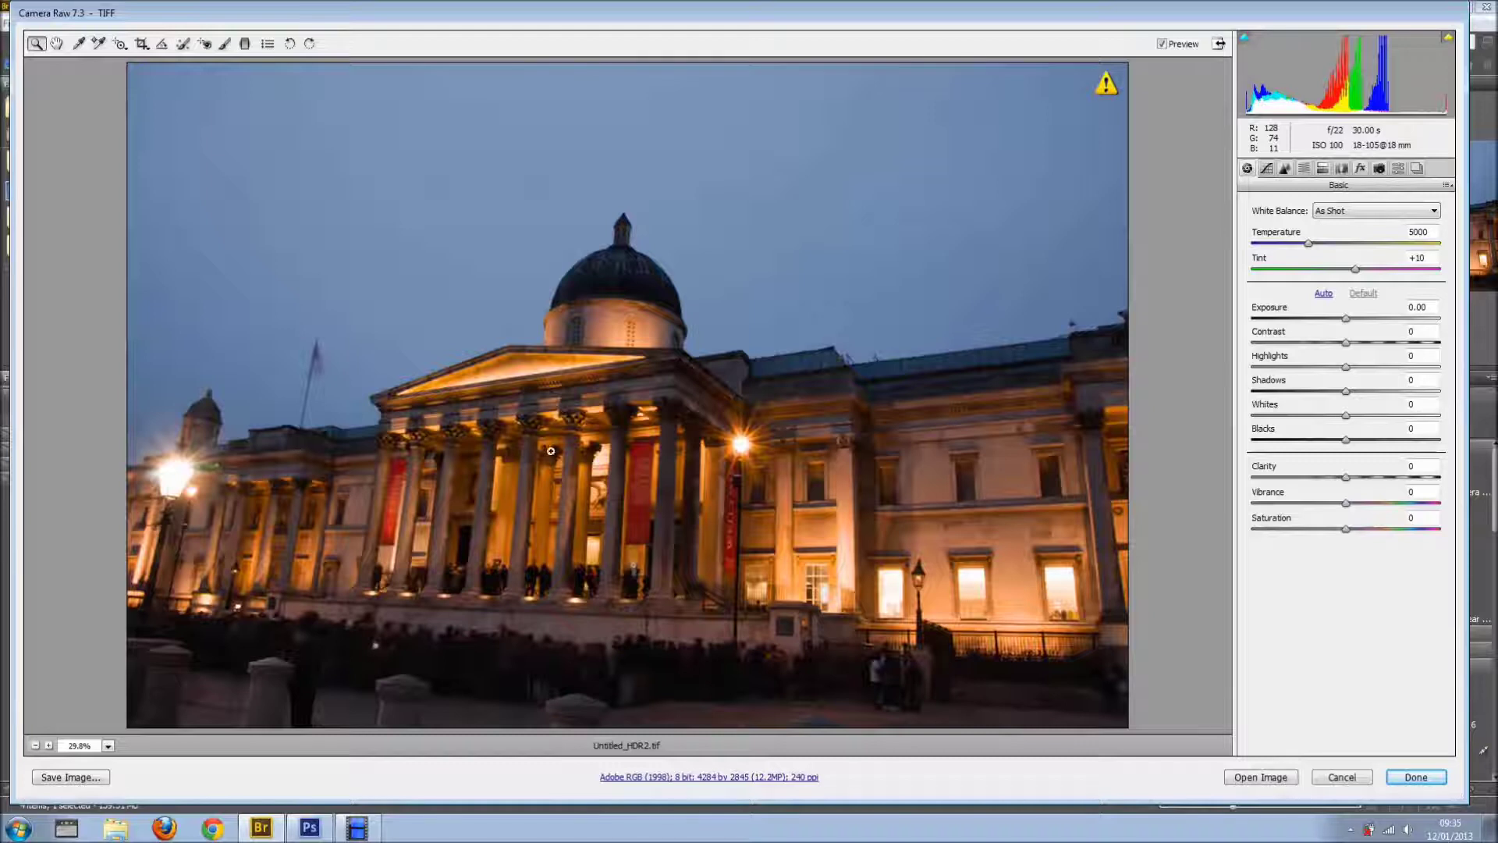
# Set Exposure -0.25, Contrast +23 and Clarity +32 in Camera Raw
pyautogui.click(271, 833)
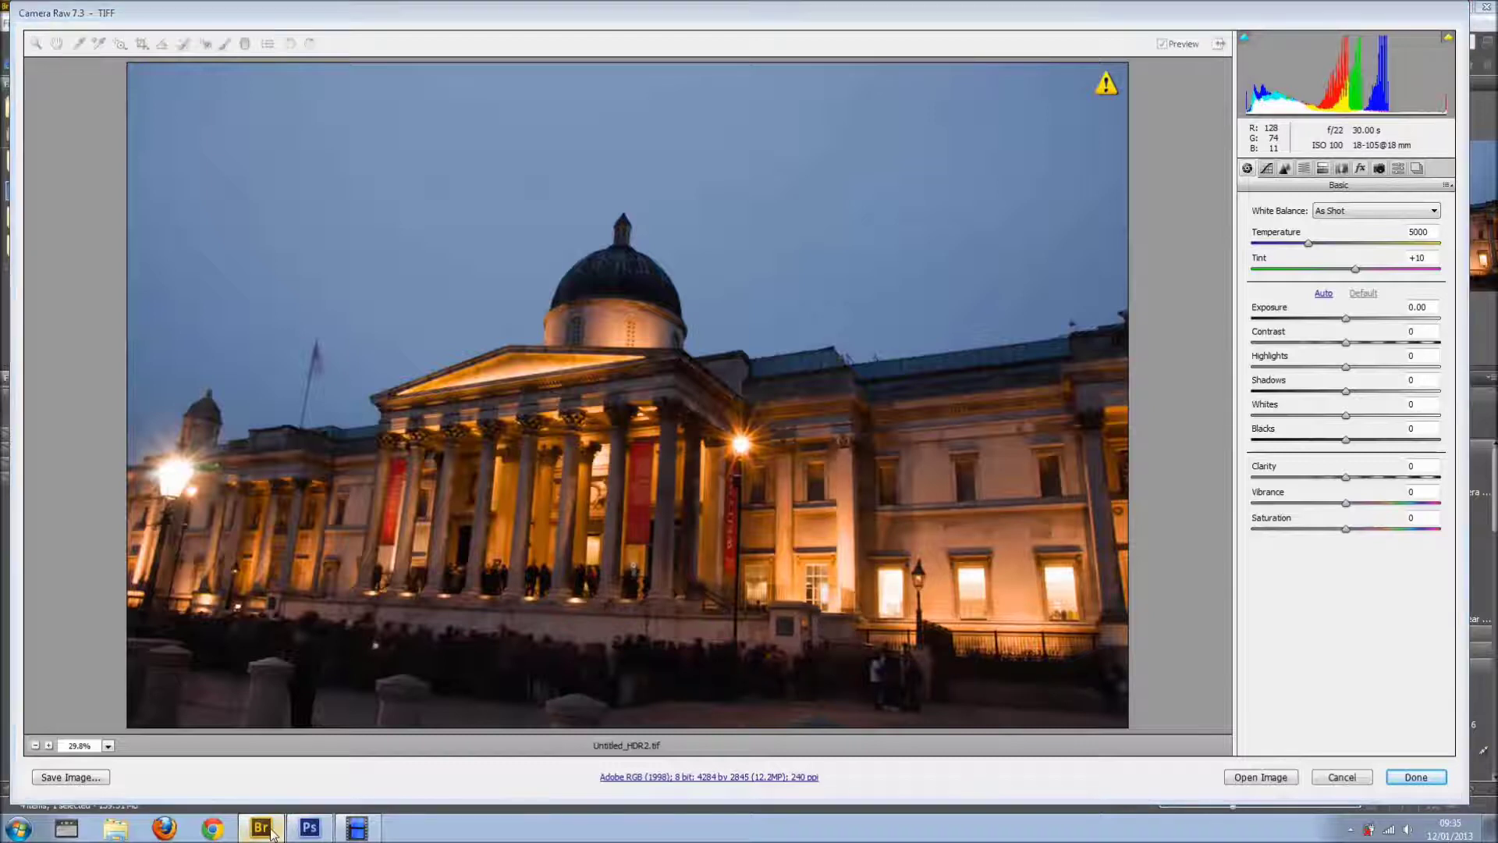
pyautogui.click(1306, 561)
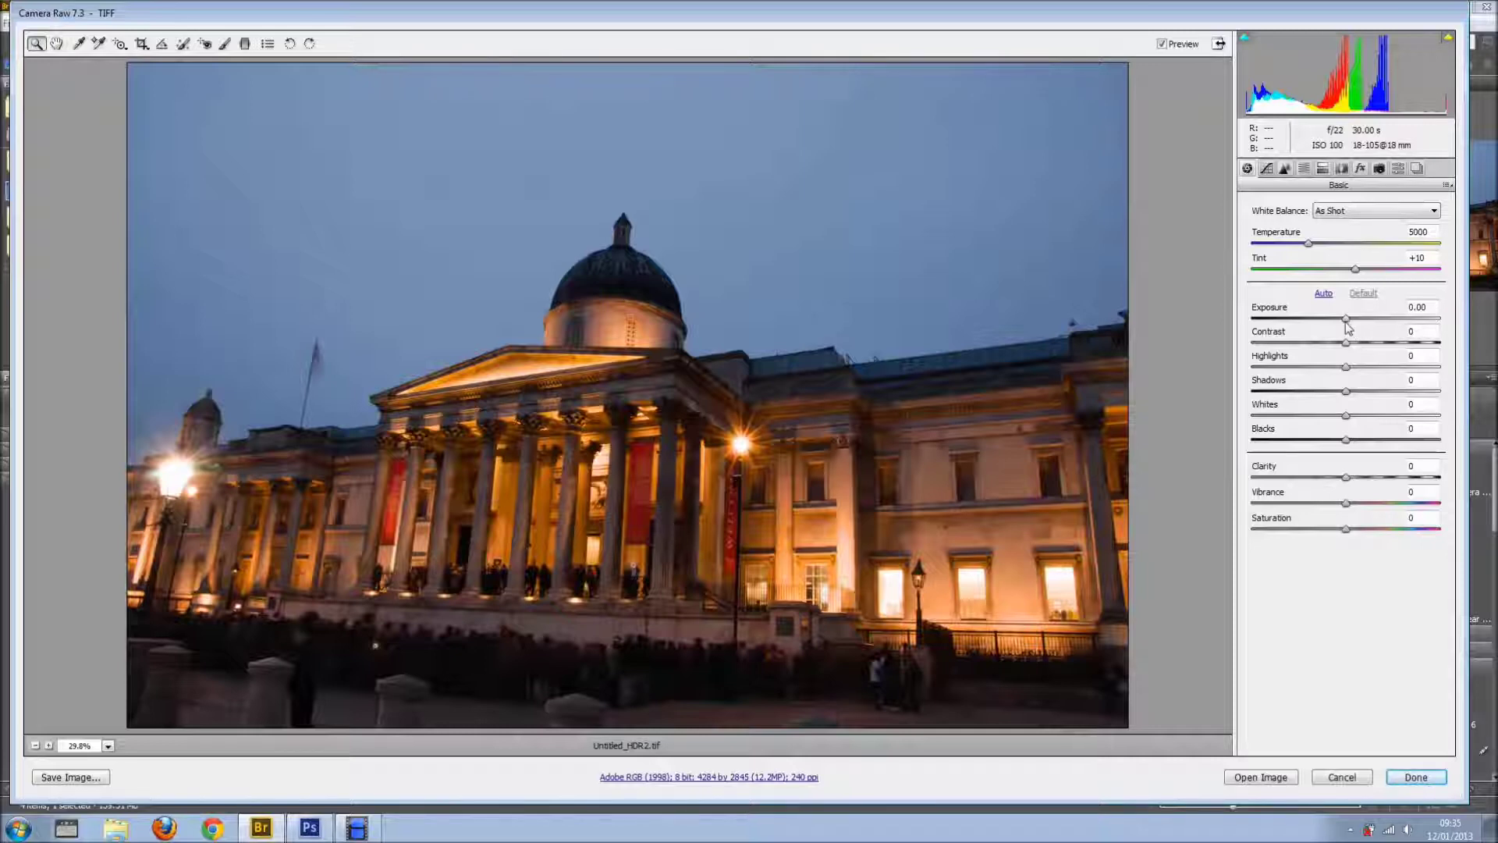
pyautogui.moveTo(1348, 325); pyautogui.dragTo(1367, 346)
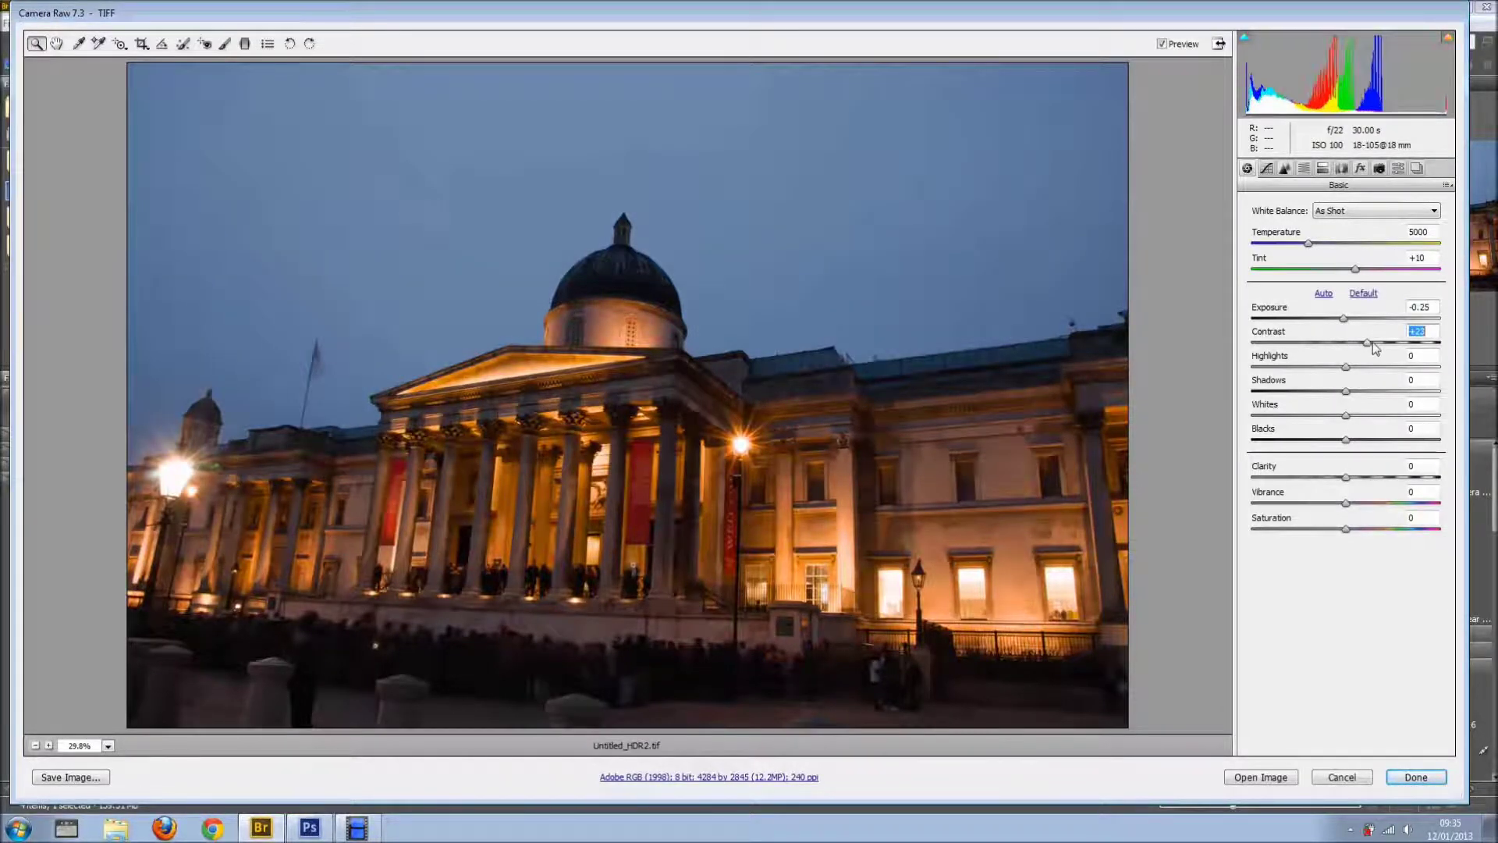
pyautogui.moveTo(1386, 478); pyautogui.dragTo(1391, 478)
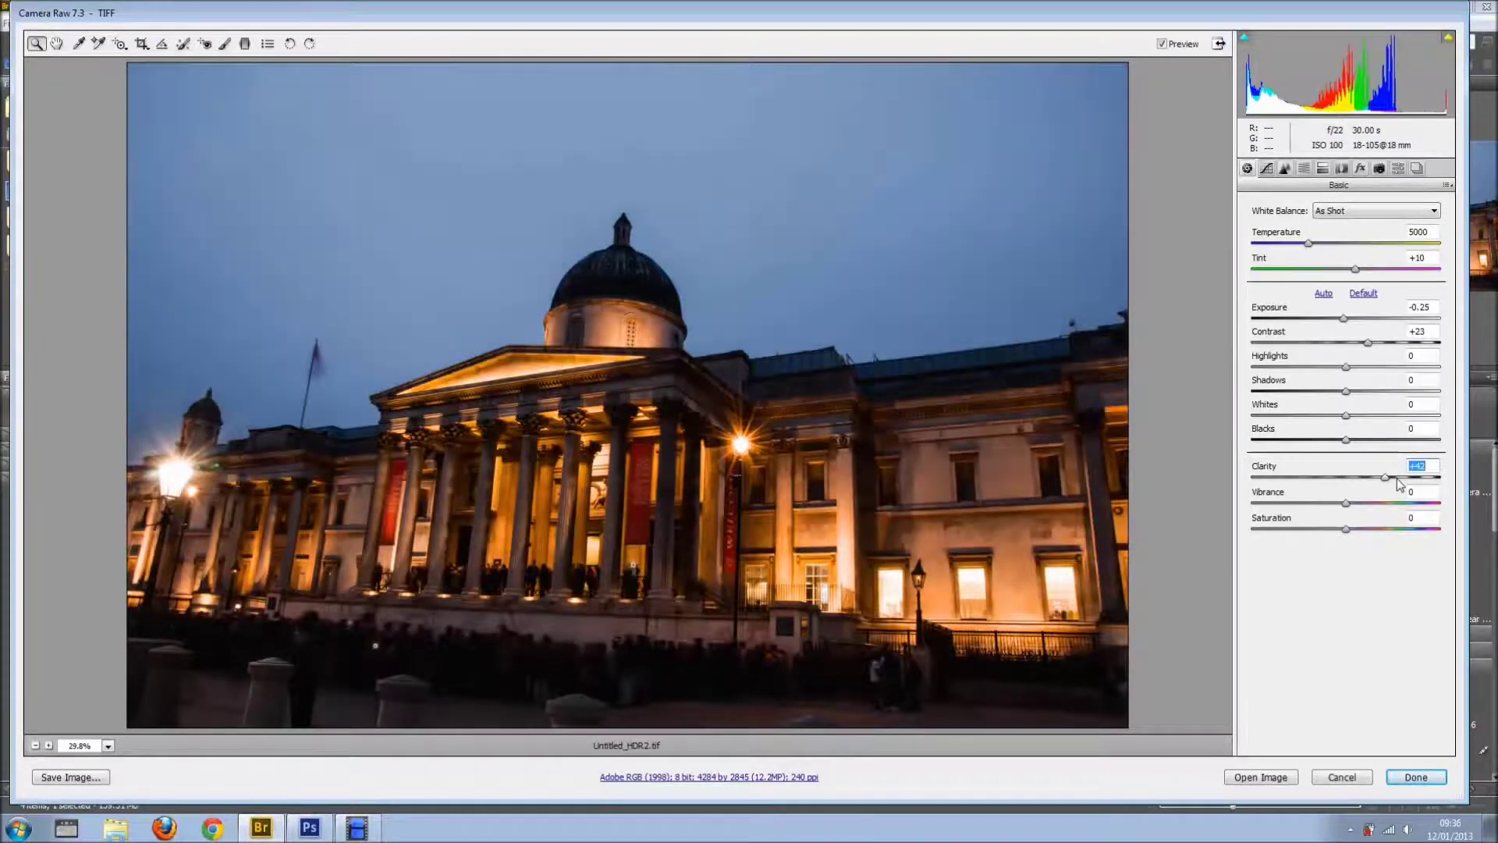
pyautogui.moveTo(1384, 476); pyautogui.dragTo(1376, 477)
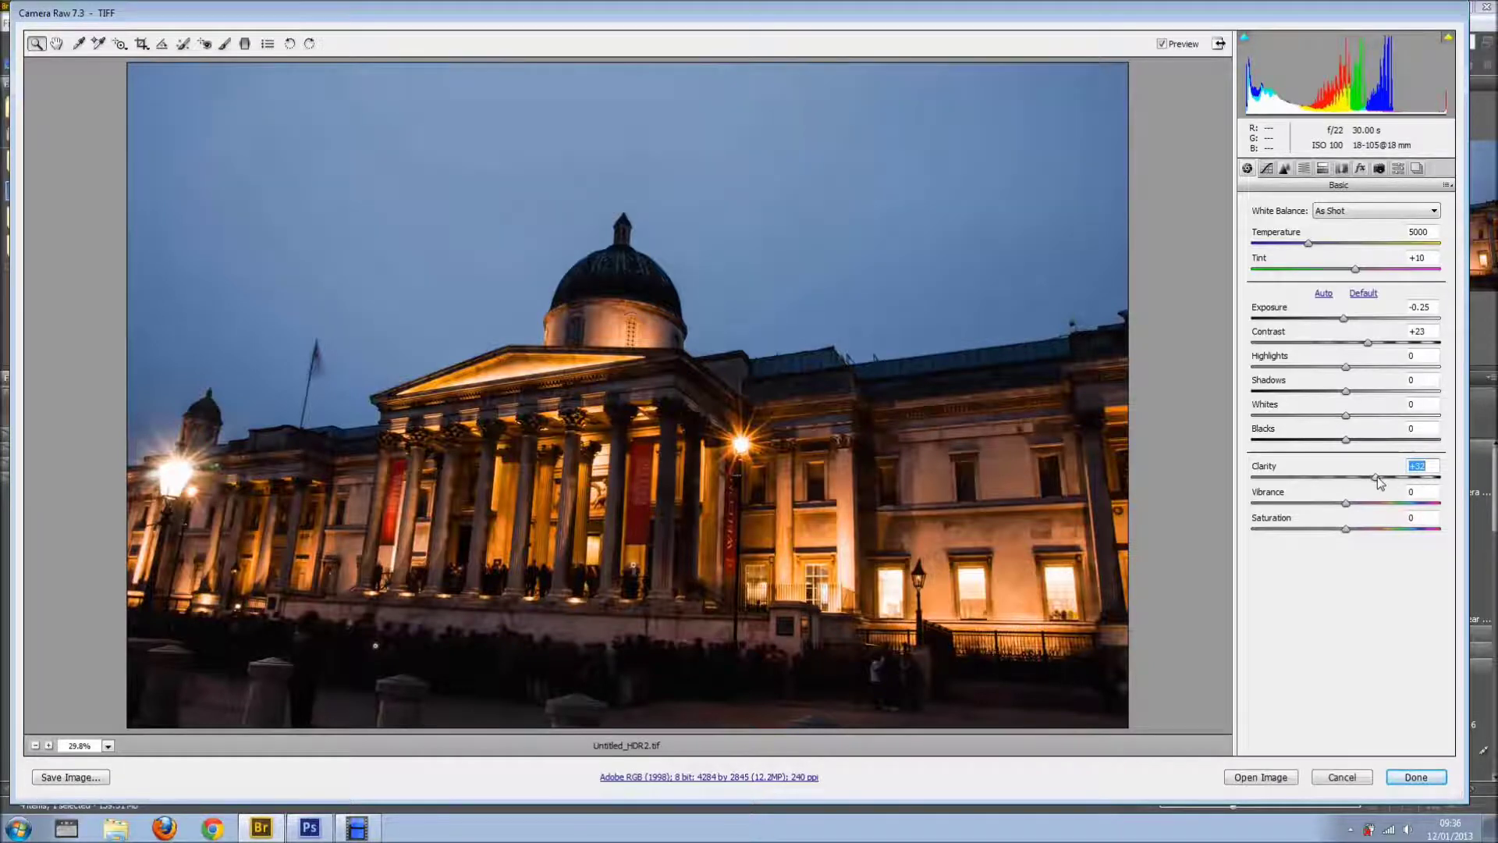
# Set Whites -30, Highlights -15 and Vibrance +11, then open the image in Photoshop
pyautogui.click(1345, 415)
pyautogui.moveTo(1345, 417); pyautogui.dragTo(1318, 417)
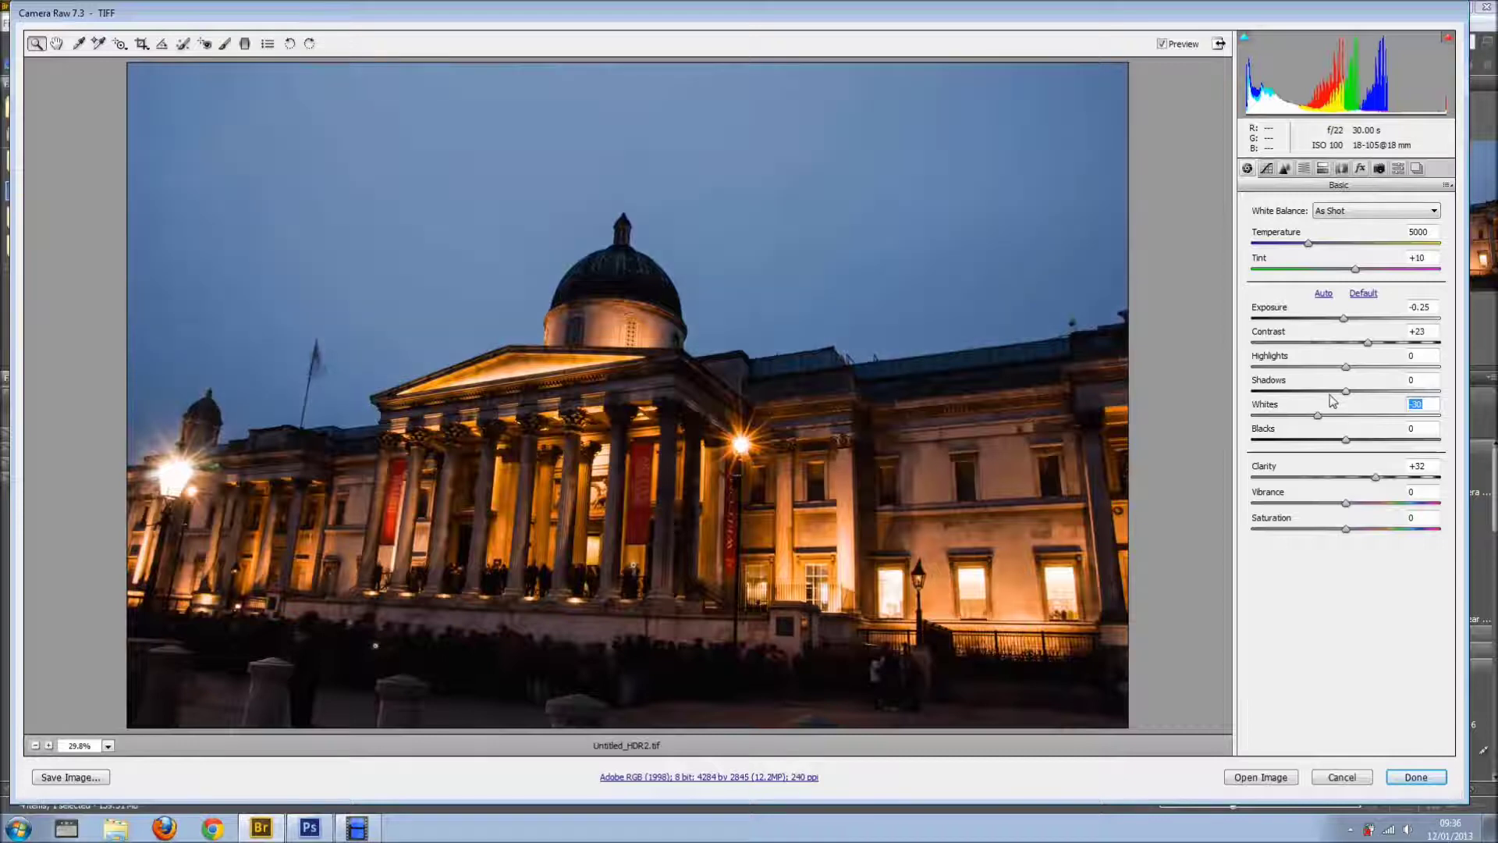
pyautogui.moveTo(1348, 373); pyautogui.dragTo(1334, 373)
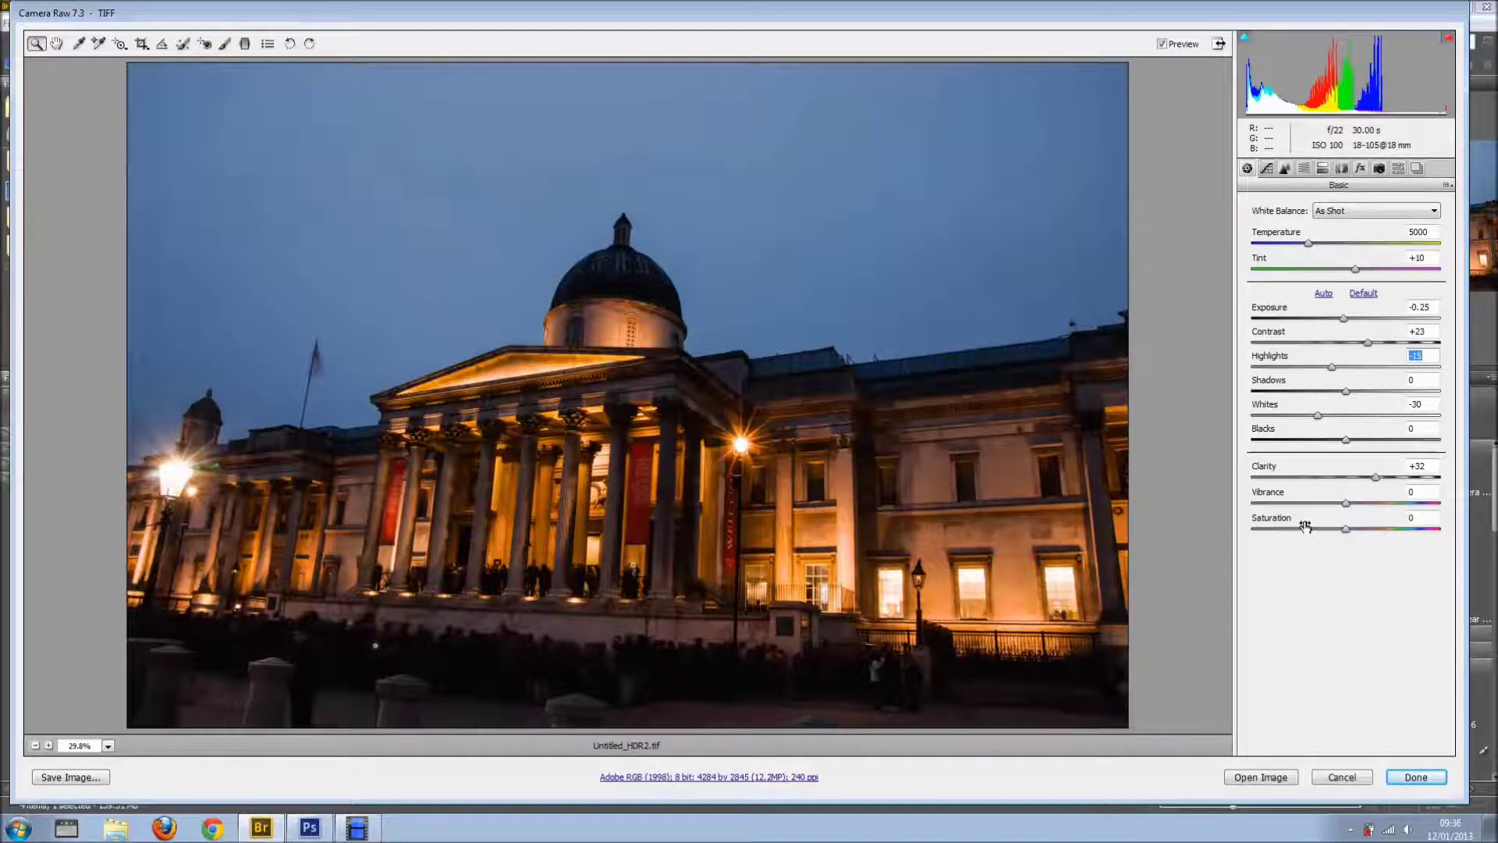
pyautogui.click(1346, 502)
pyautogui.click(1357, 513)
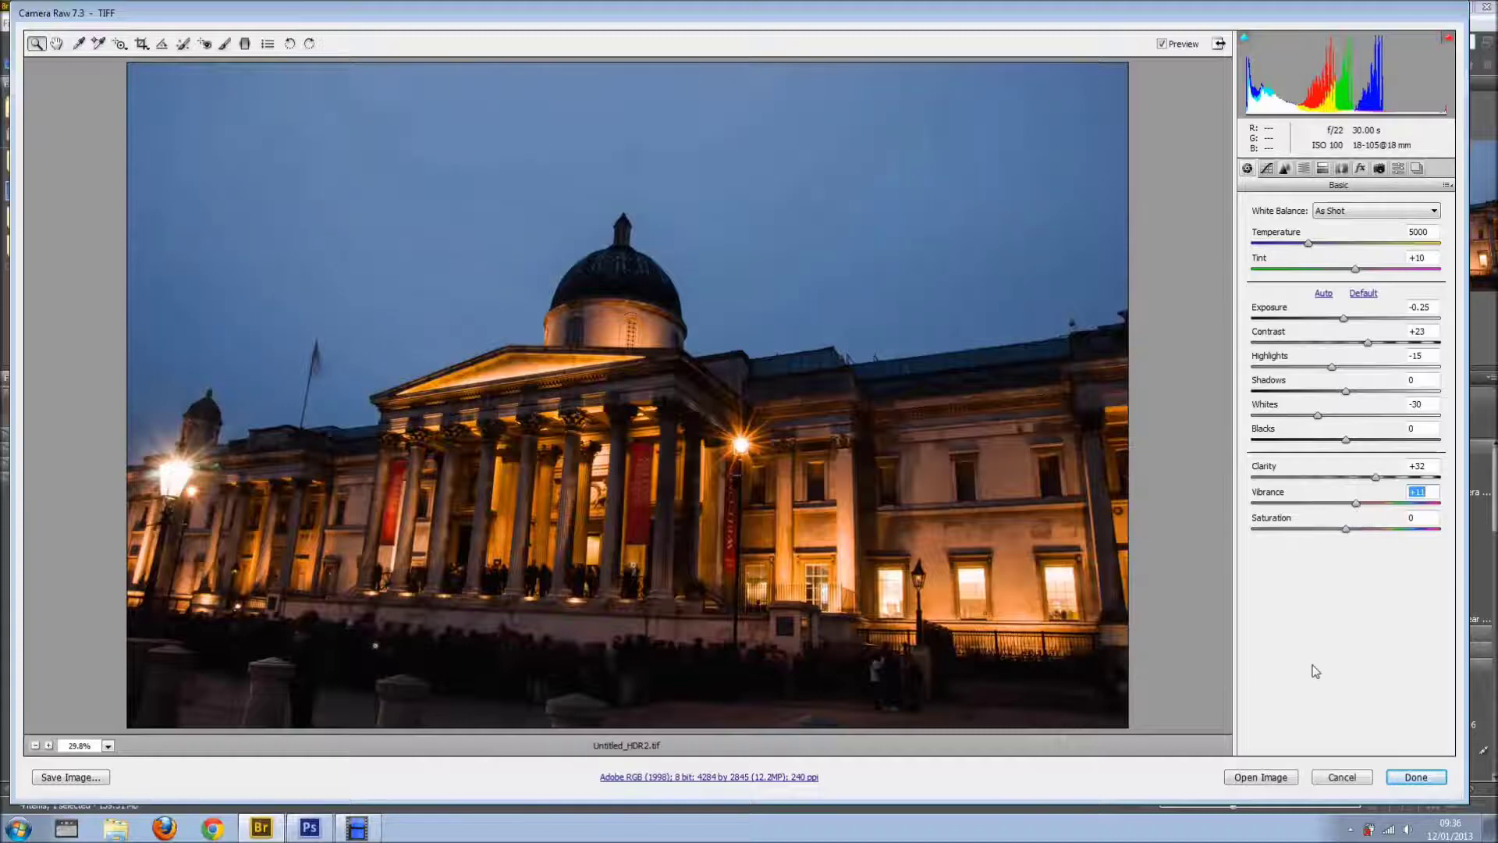
pyautogui.click(1278, 778)
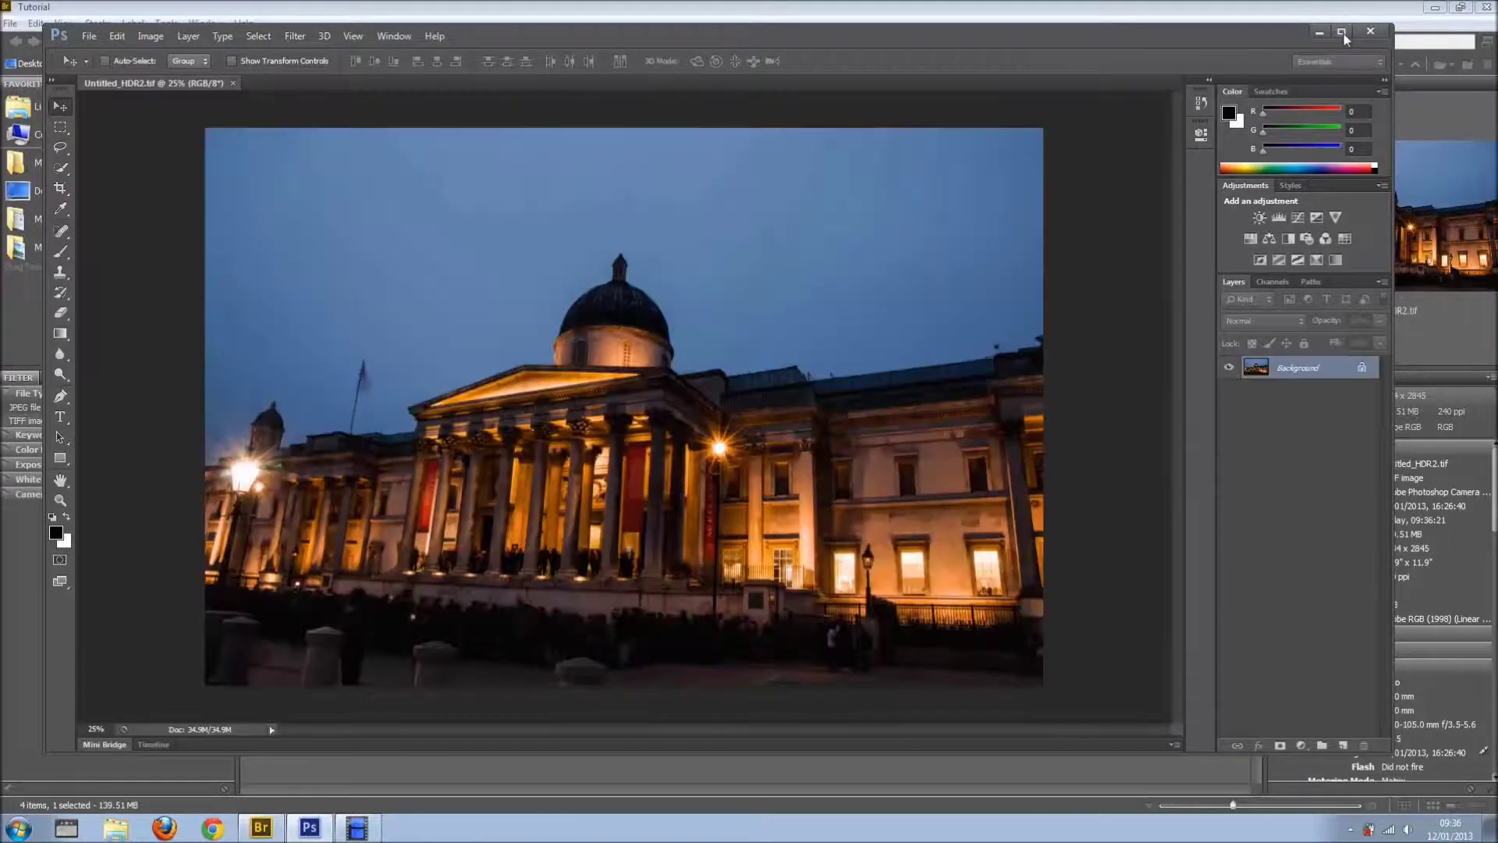
# Maximize the Photoshop workspace around Untitled_HDR2.tif
pyautogui.click(1342, 33)
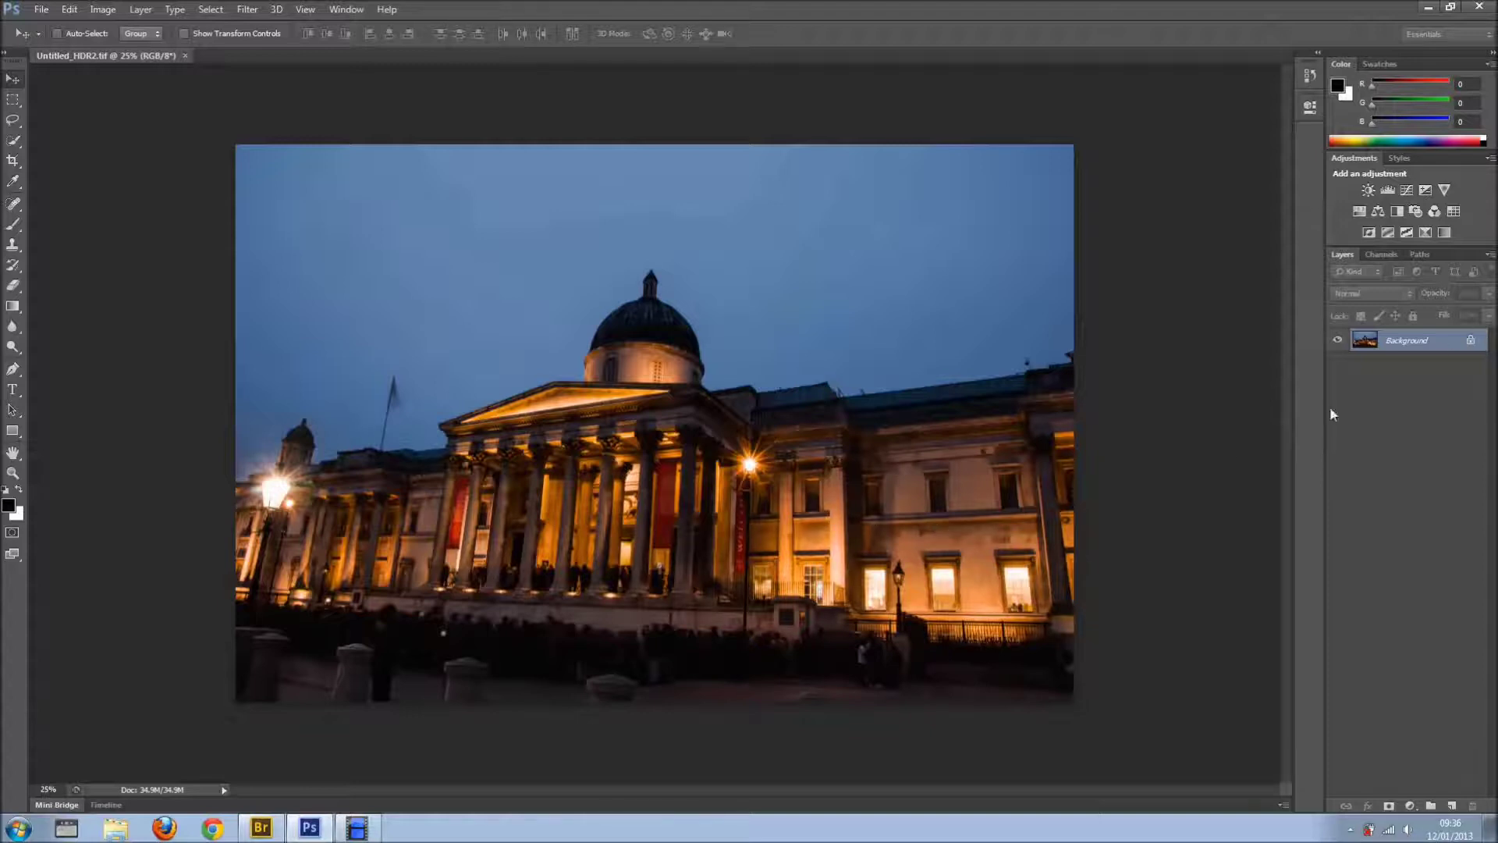
pyautogui.click(12, 100)
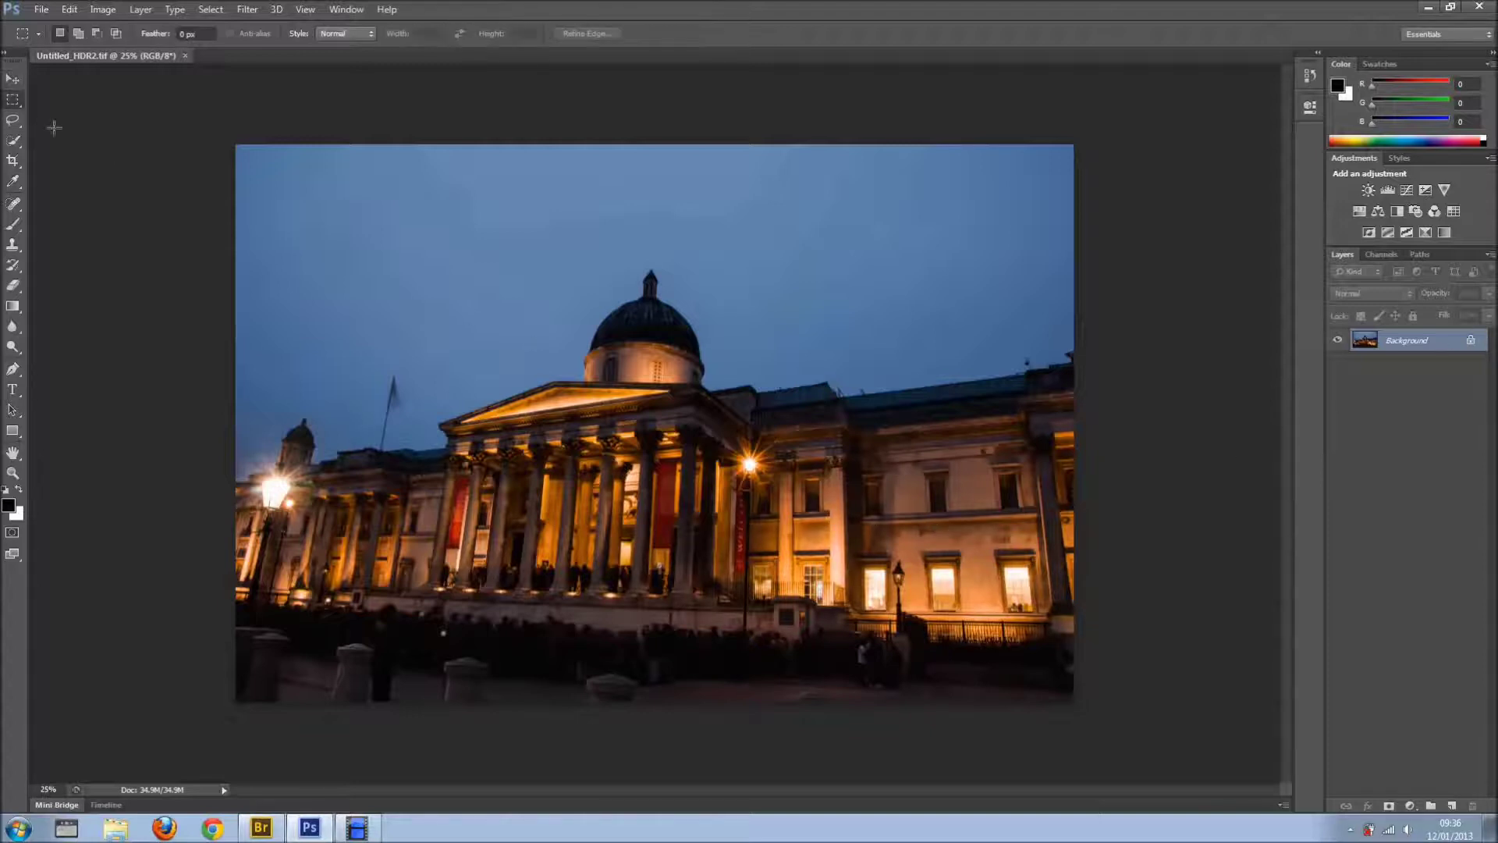
# With the Polygonal Lasso, zoom in and outline the right lit window
pyautogui.click(12, 119)
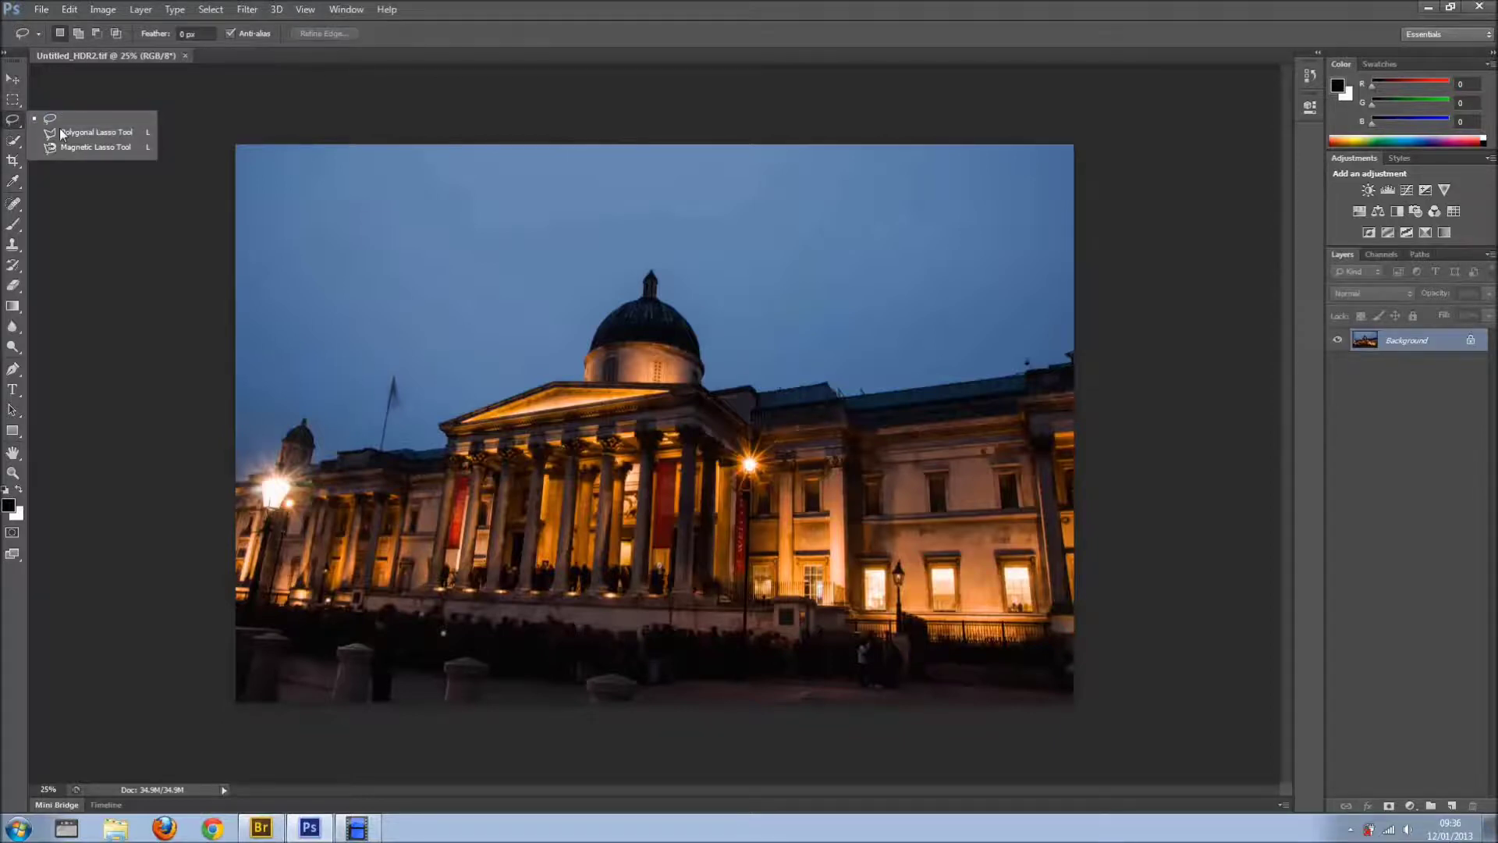
pyautogui.click(62, 134)
pyautogui.scroll(3, 847, 310)
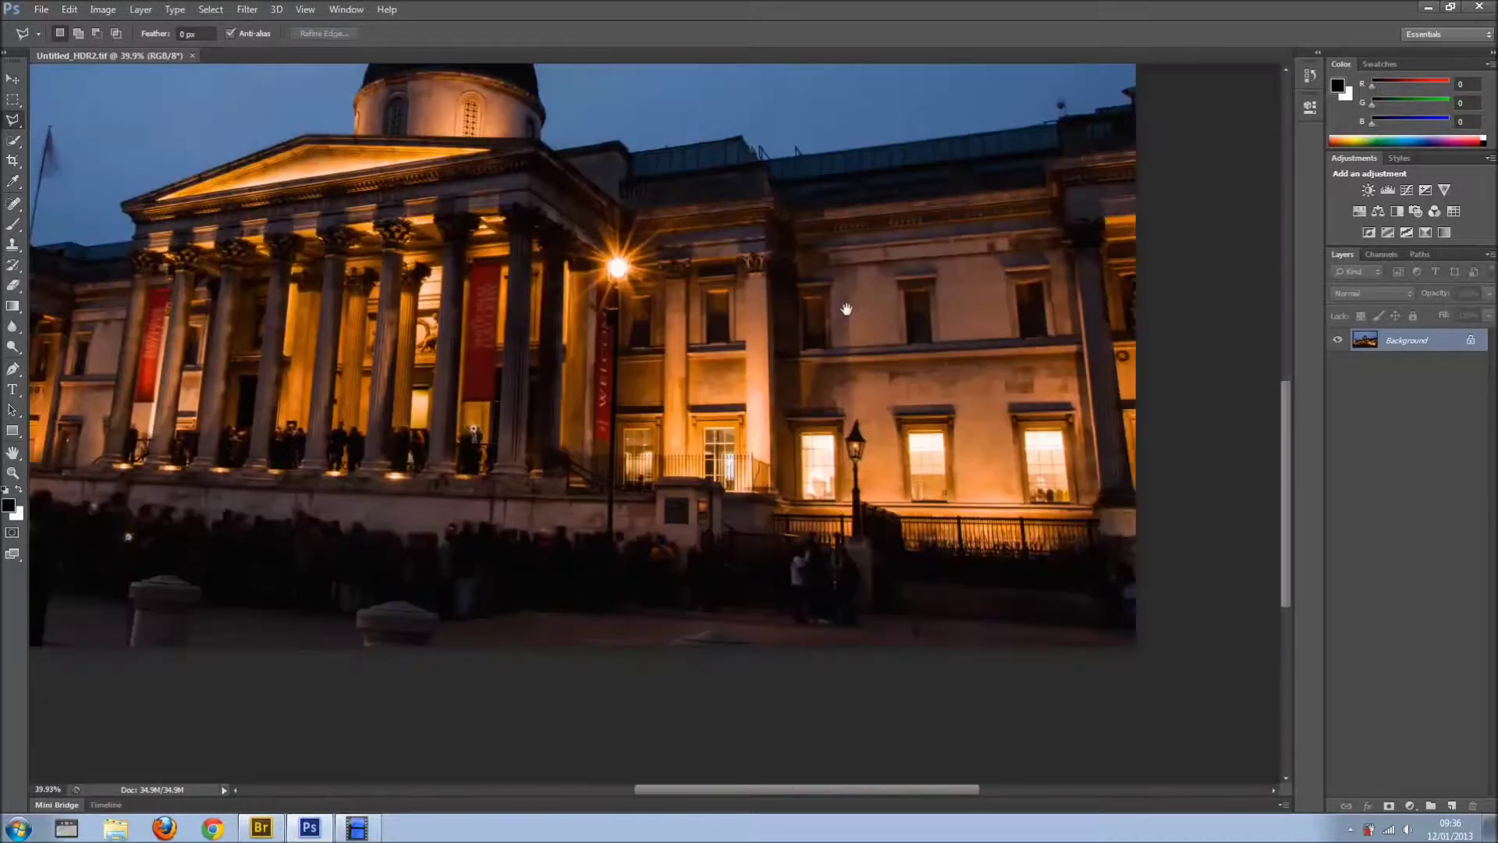
pyautogui.moveTo(847, 310); pyautogui.dragTo(767, 232)
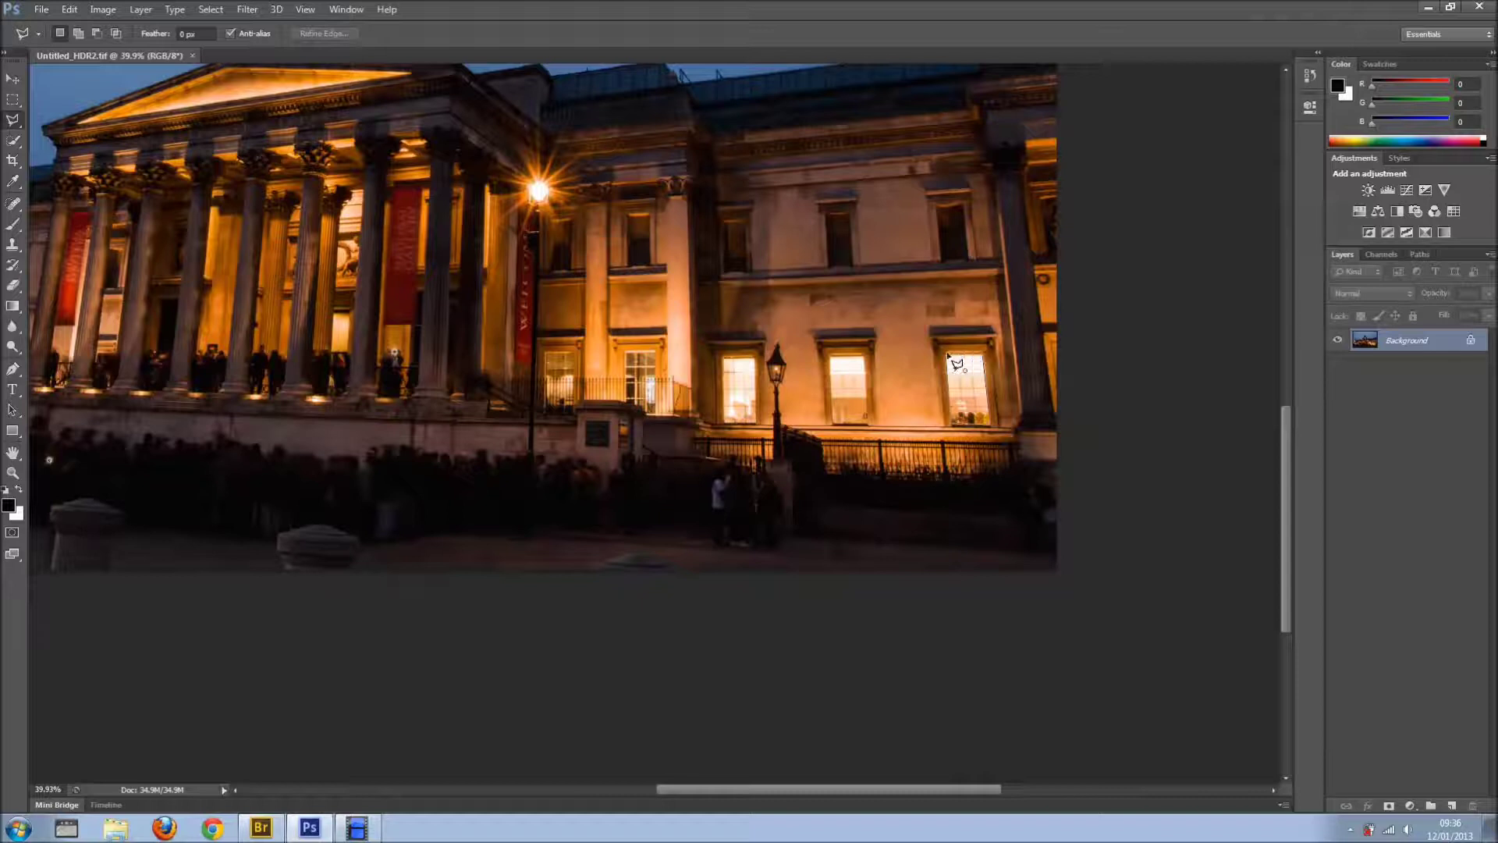
pyautogui.doubleClick(947, 353)
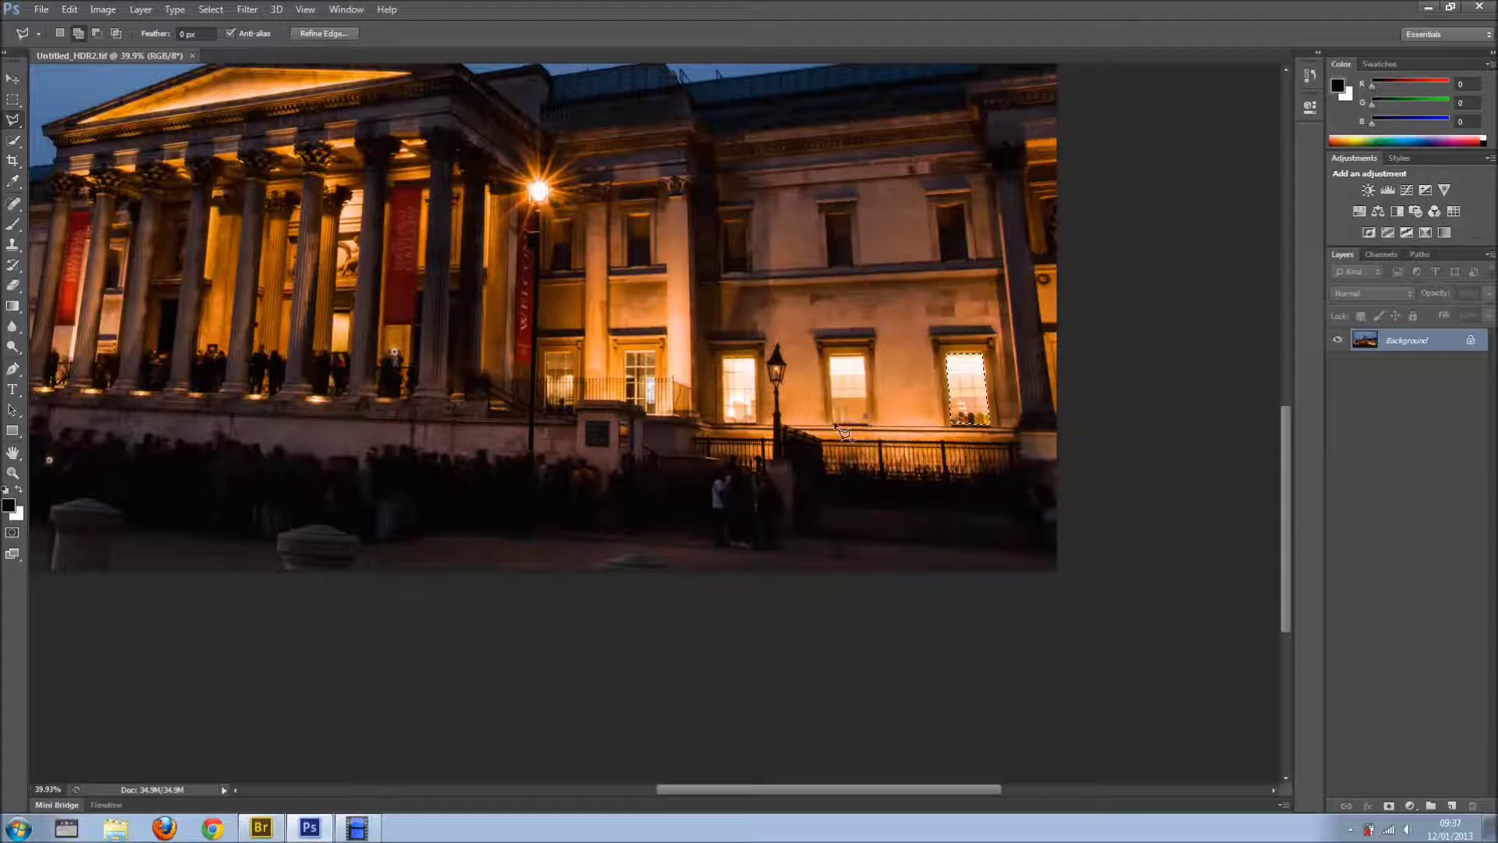
# Outline the middle and lamp-post windows to complete the three-window selection
pyautogui.click(834, 422)
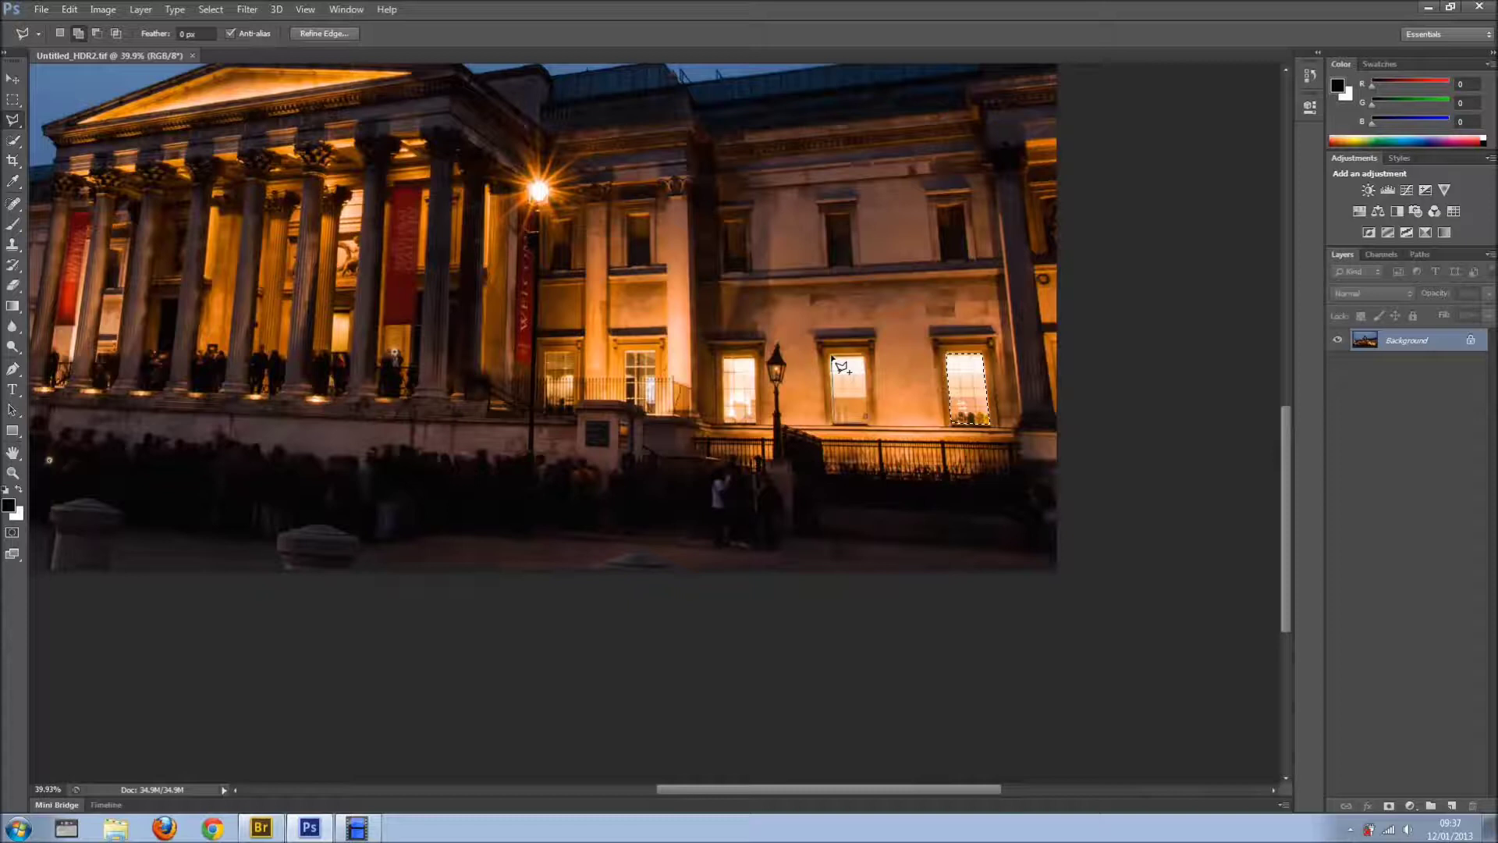
pyautogui.click(831, 358)
pyautogui.doubleClick(864, 358)
pyautogui.doubleClick(754, 358)
pyautogui.click(1408, 804)
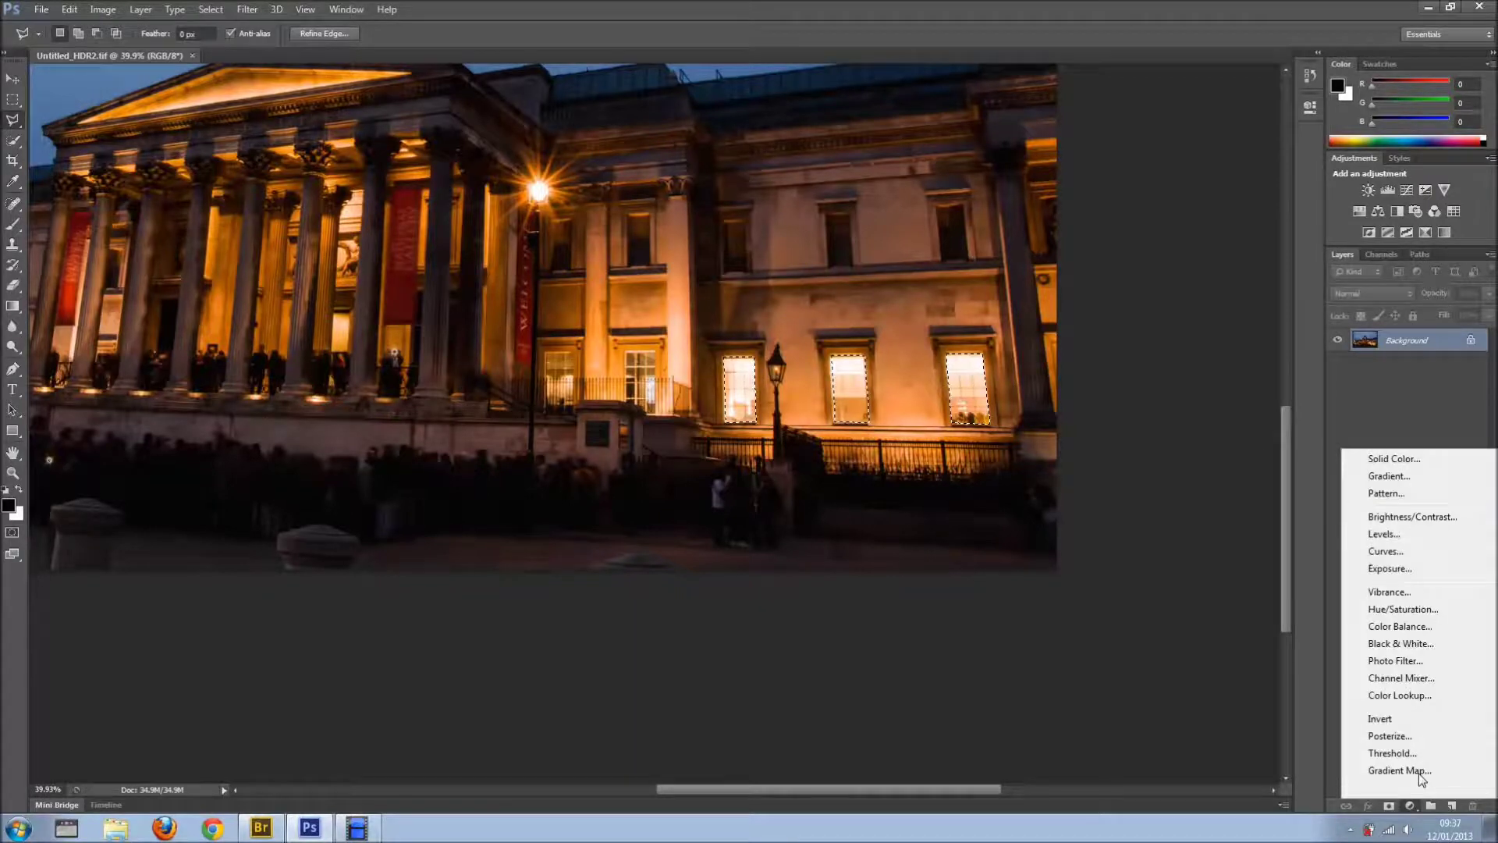
# Add a Levels adjustment darkening the selected windows' midtones and compare it on and off
pyautogui.click(1389, 536)
pyautogui.moveTo(1187, 258); pyautogui.dragTo(1225, 260)
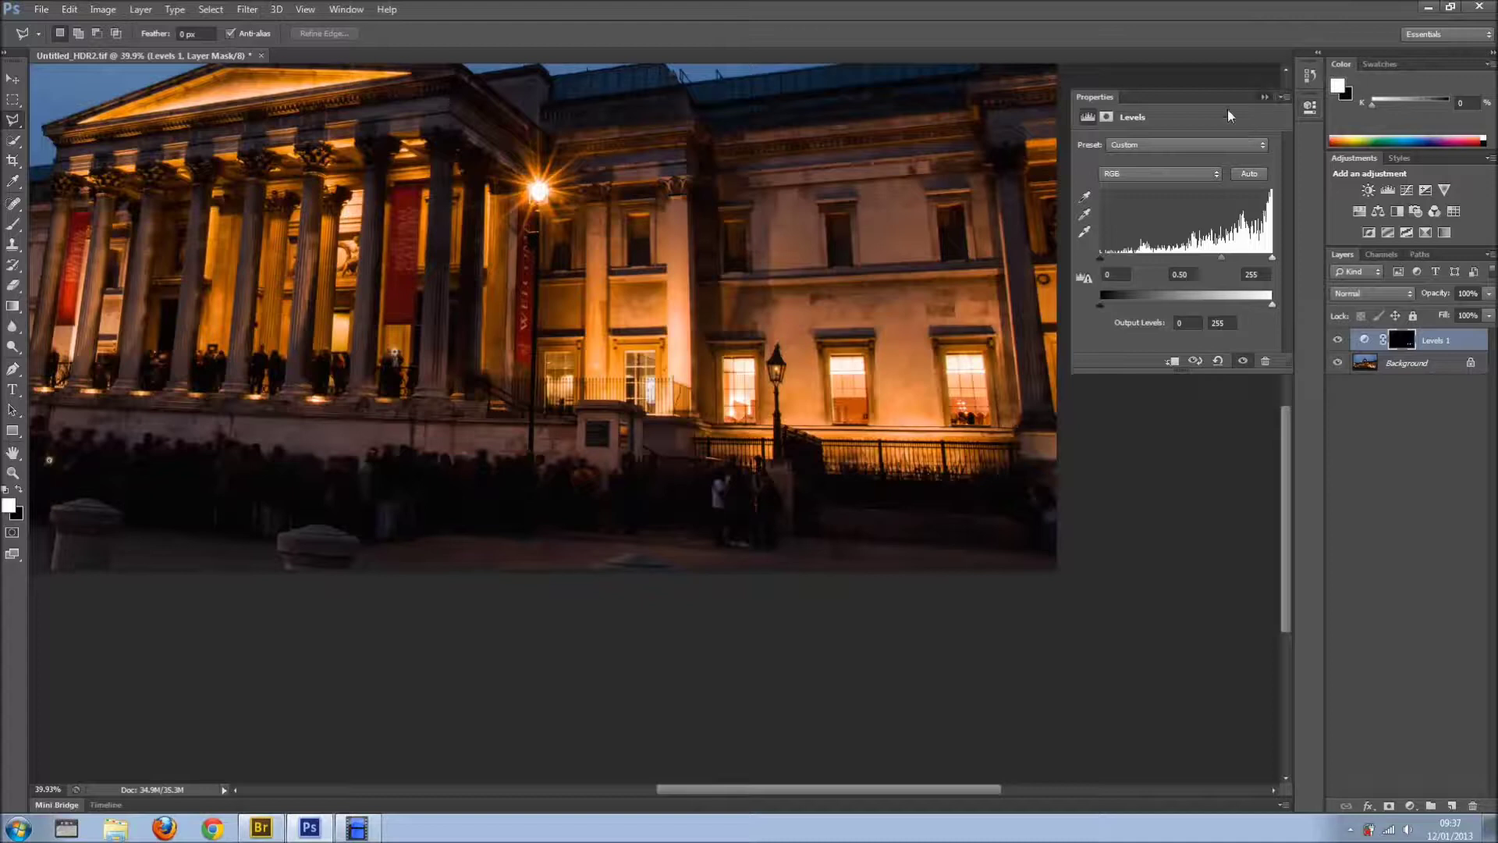
pyautogui.click(1310, 106)
pyautogui.scroll(-3, 557, 339)
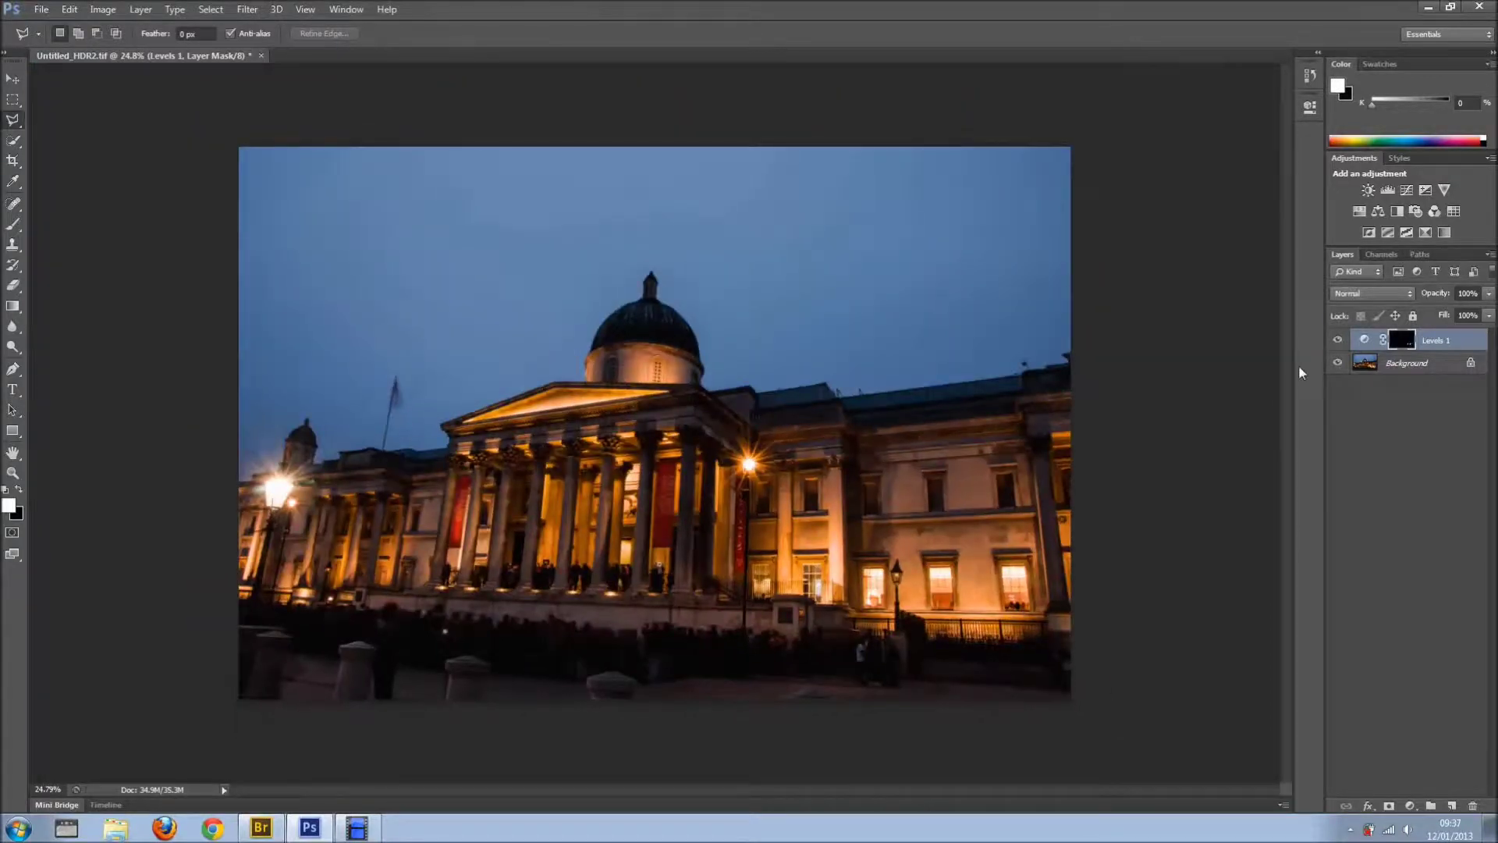
pyautogui.click(1339, 340)
pyautogui.click(1339, 340)
# Refine the Levels 1 midtone value to 0.29
pyautogui.doubleClick(1365, 340)
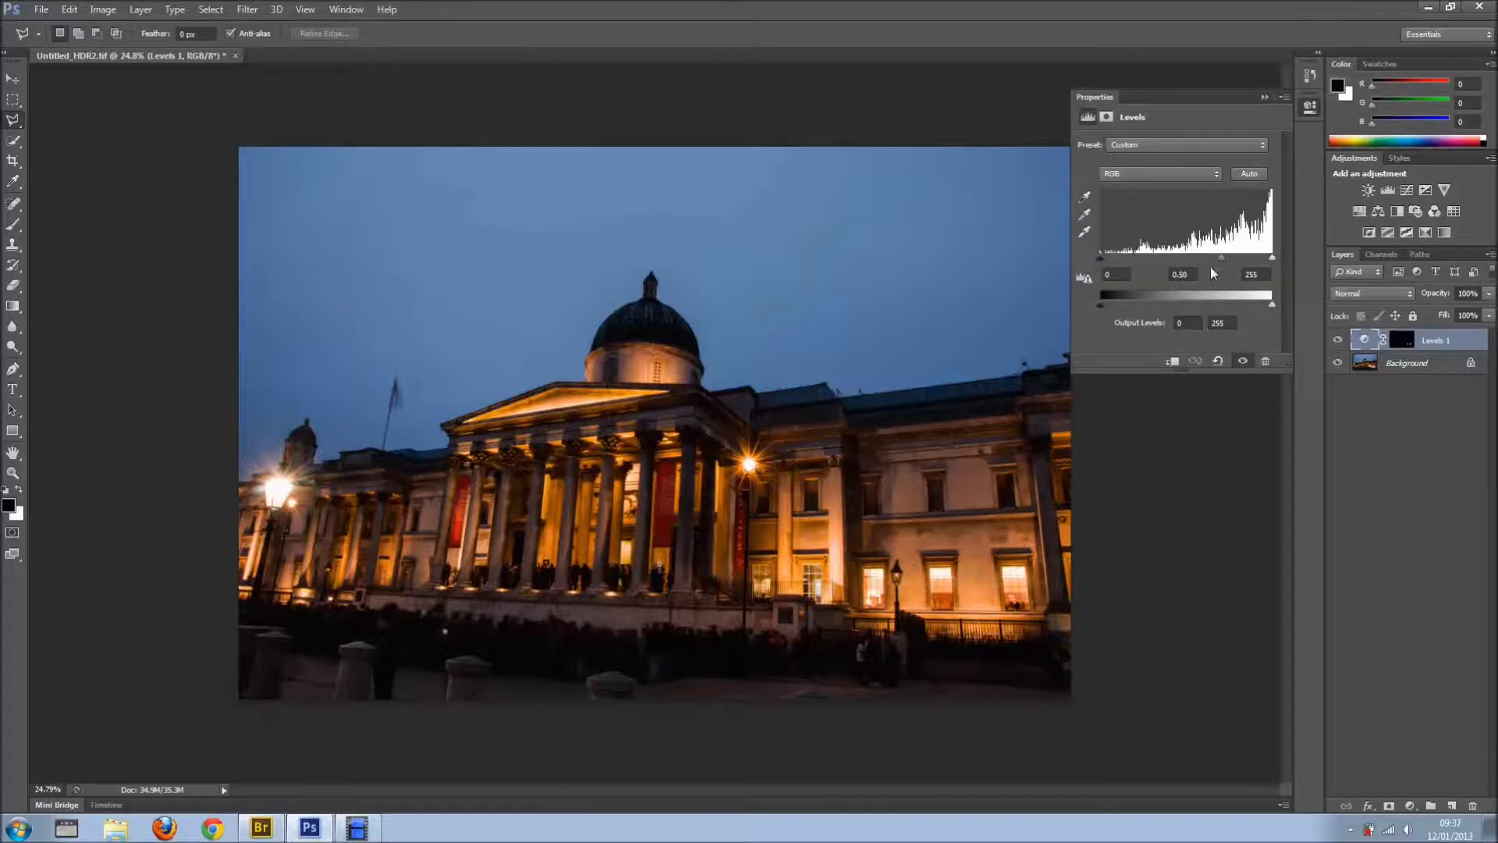
pyautogui.moveTo(1232, 259); pyautogui.dragTo(1240, 258)
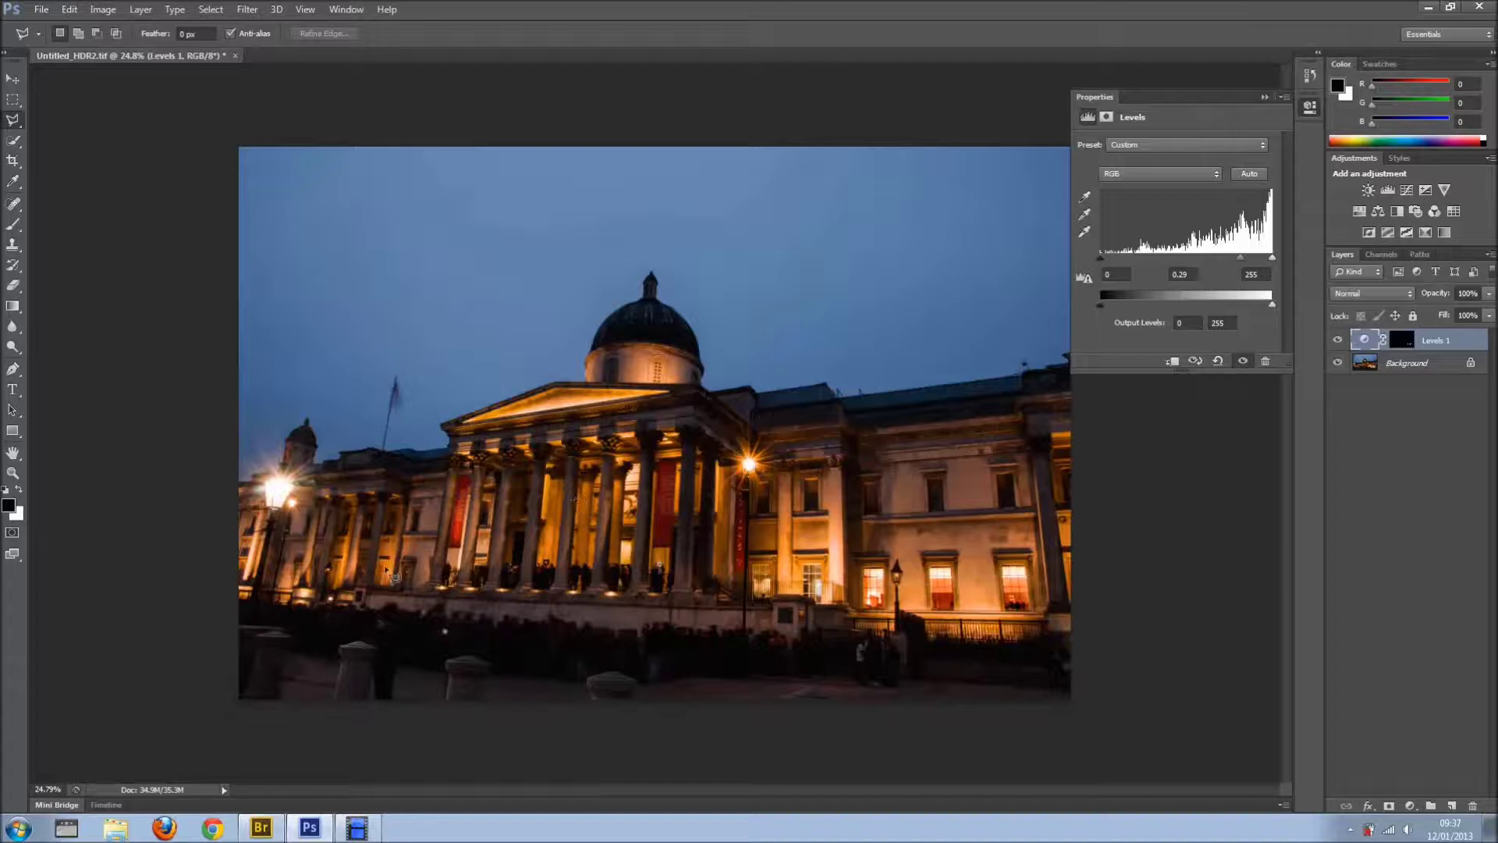
pyautogui.click(1264, 97)
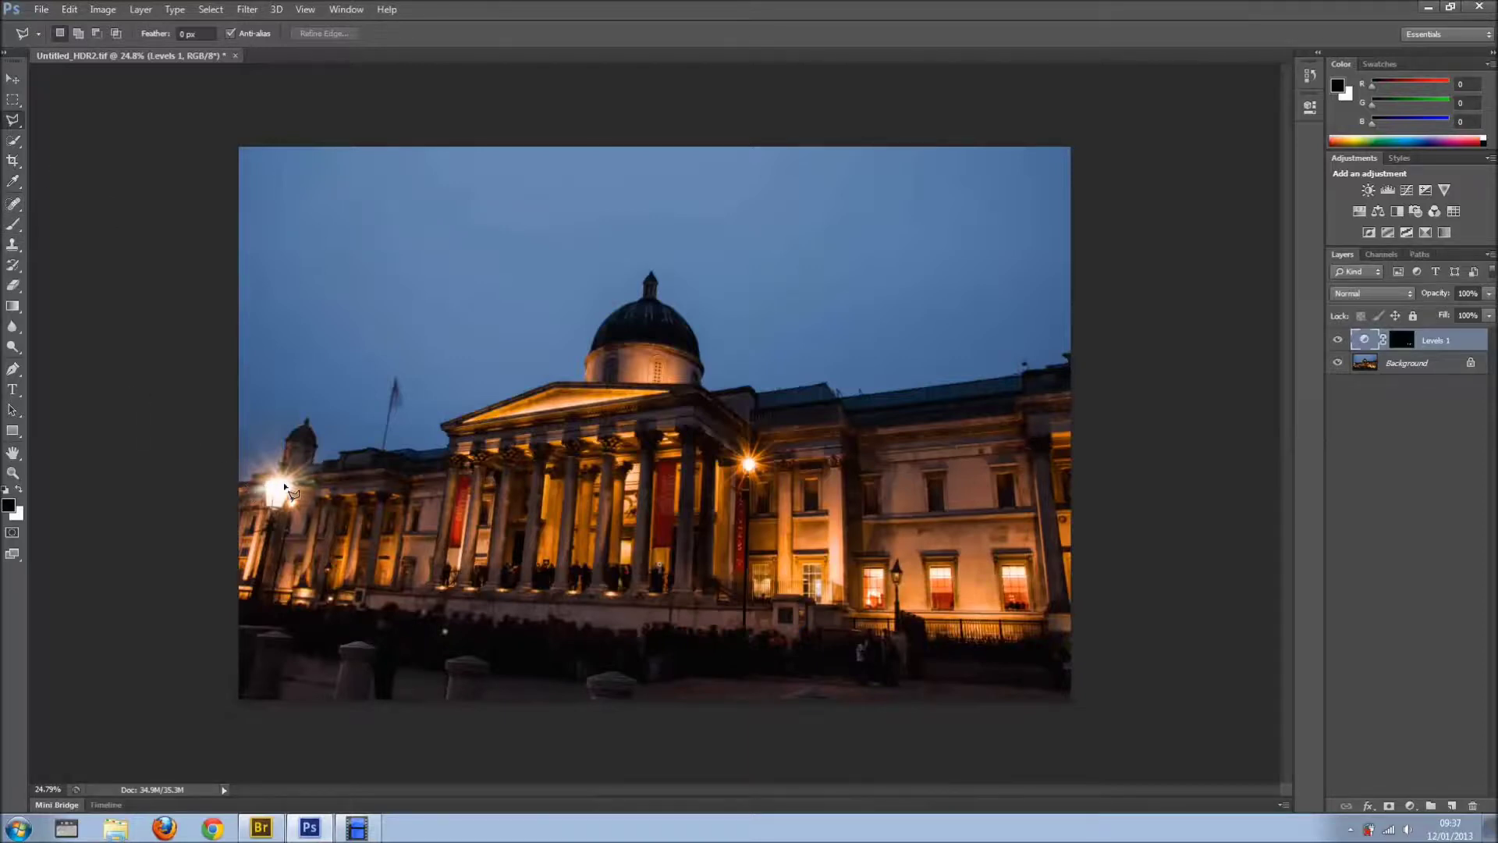
pyautogui.click(12, 160)
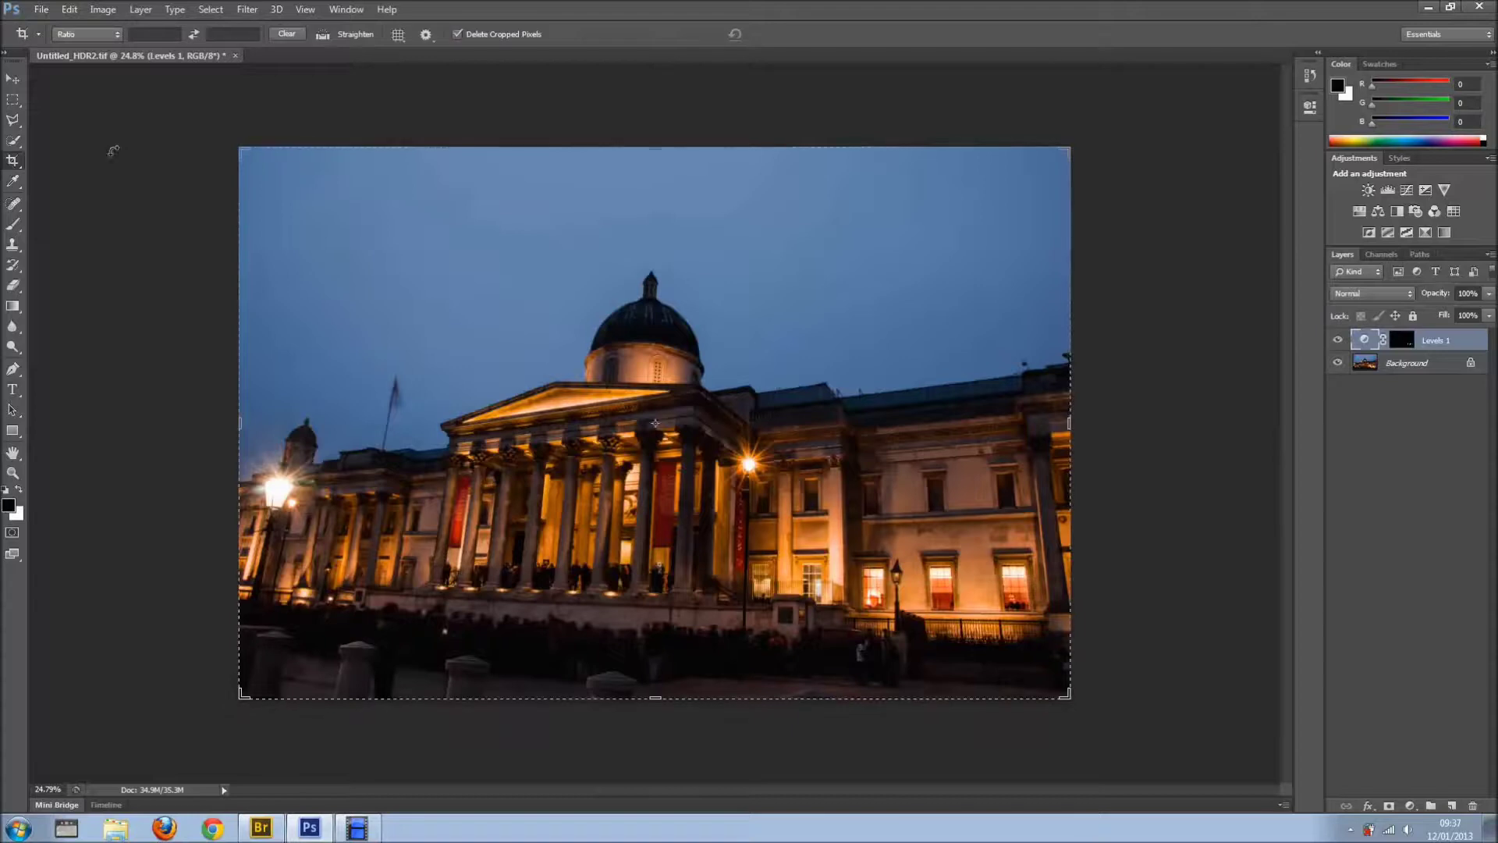
# Crop the left-hand lamp and a strip of top sky out of the photo
pyautogui.moveTo(239, 145); pyautogui.dragTo(265, 168)
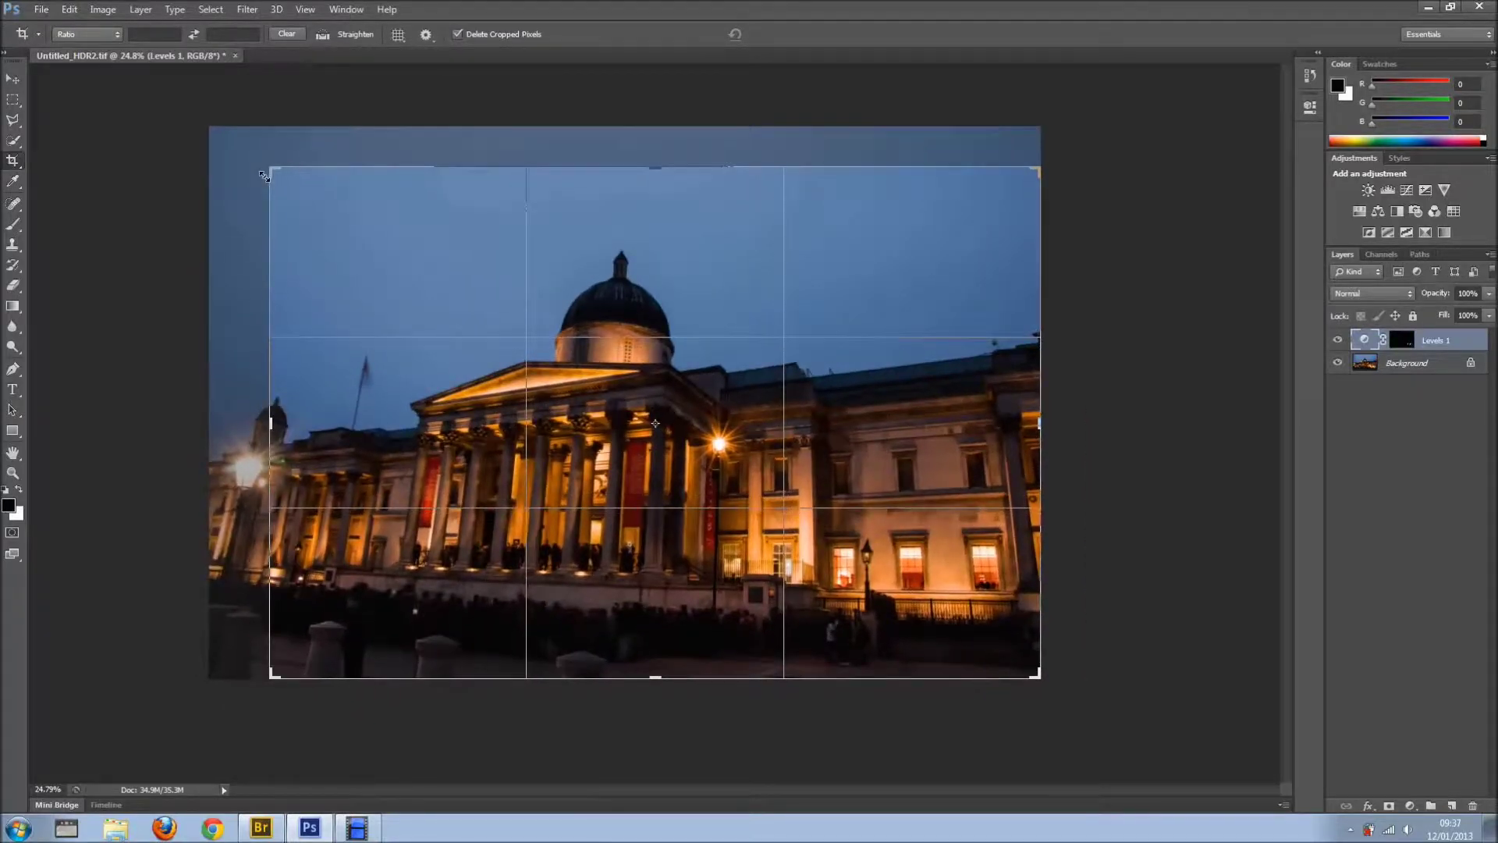
pyautogui.click(784, 33)
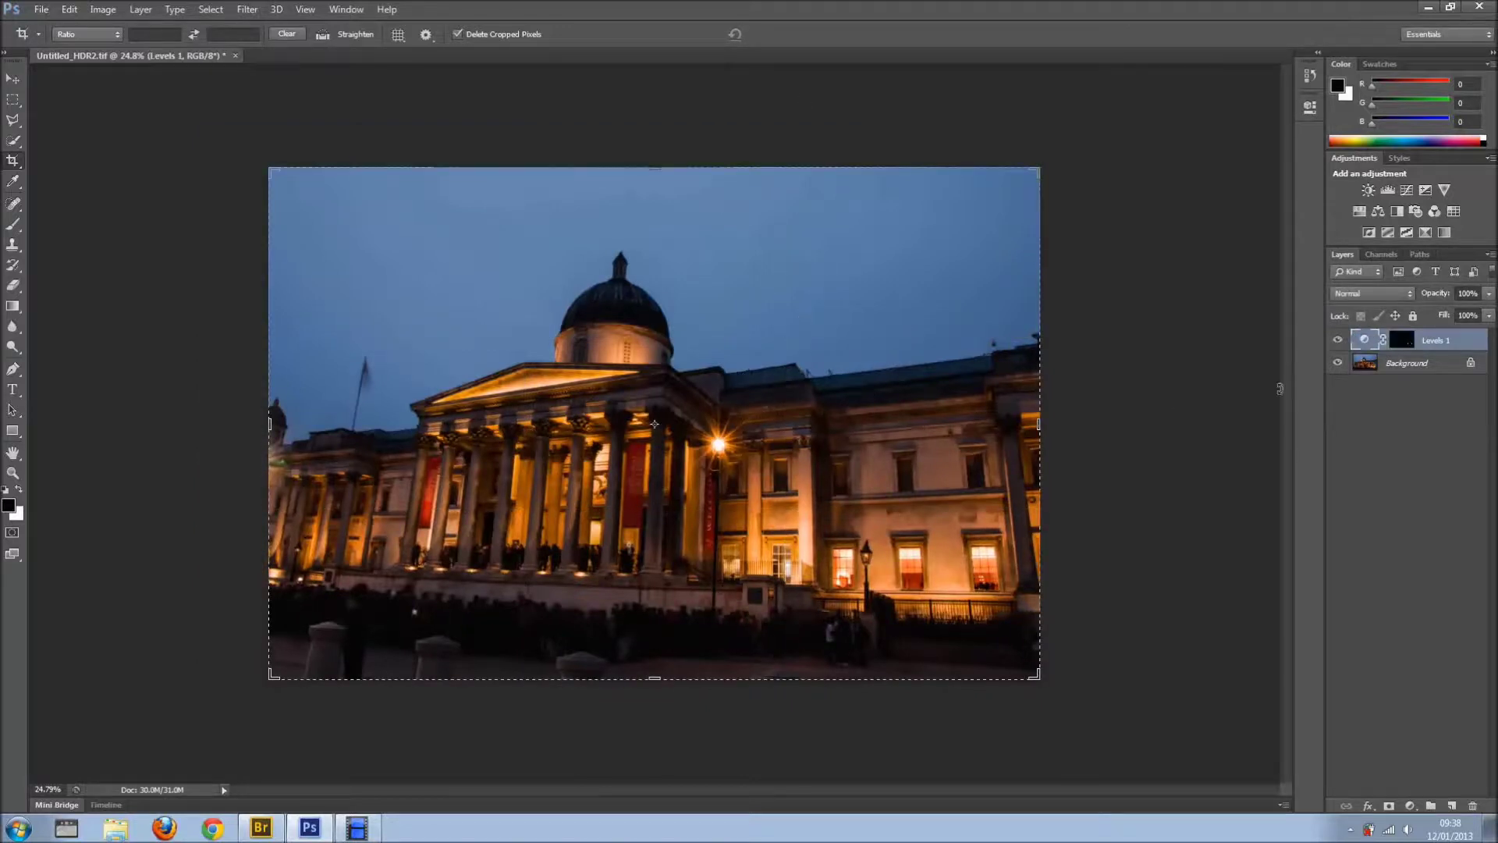
pyautogui.hotkey('ctrl', '+')
# Zoom in and pan around the portico, dome and the sky at the right edge
pyautogui.scroll(3, 560, 484)
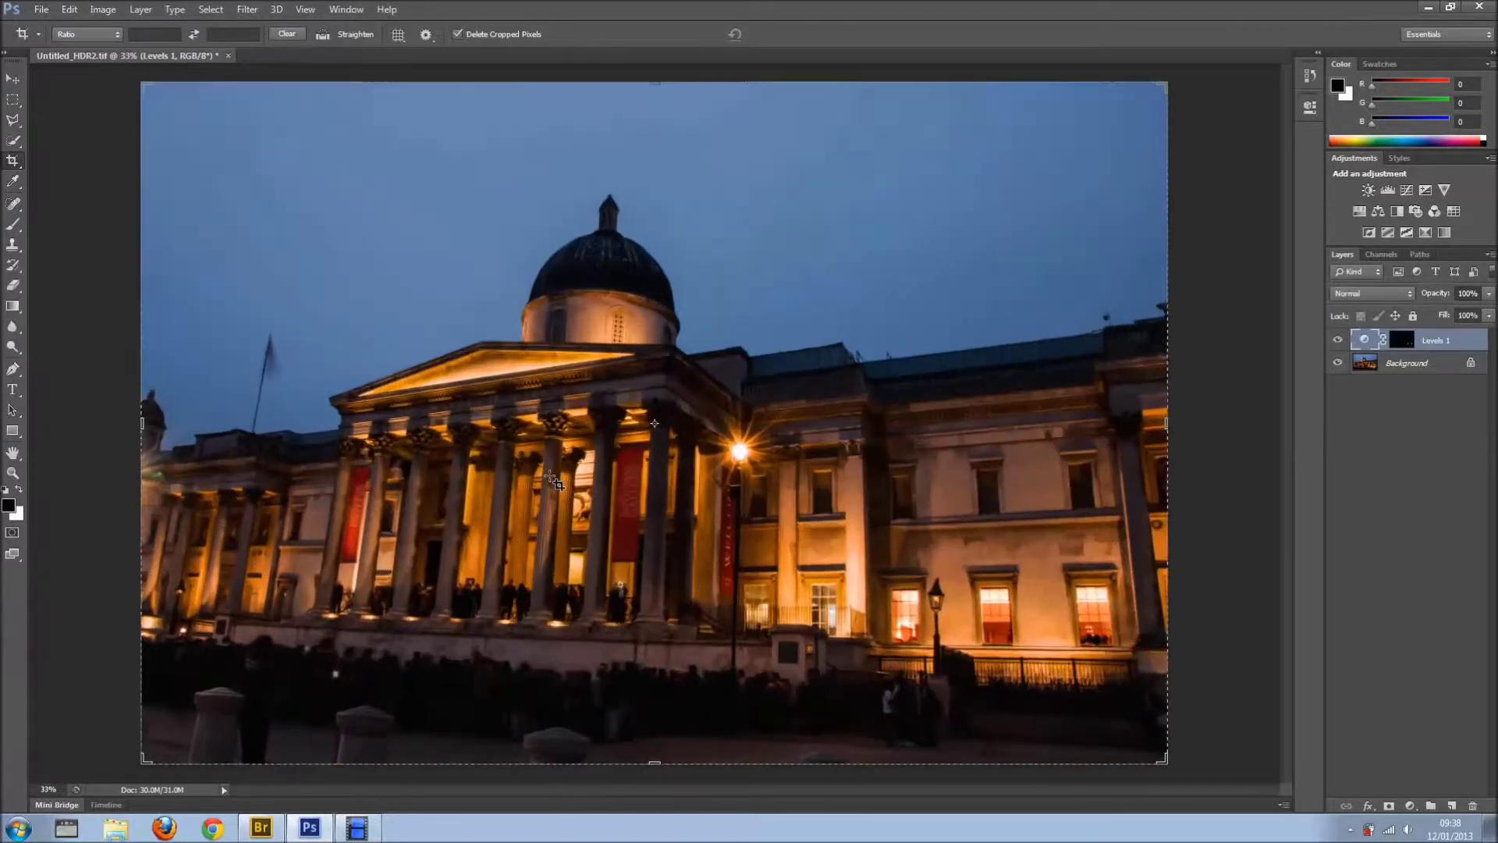
pyautogui.moveTo(560, 484); pyautogui.dragTo(548, 450)
pyautogui.scroll(2, 629, 413)
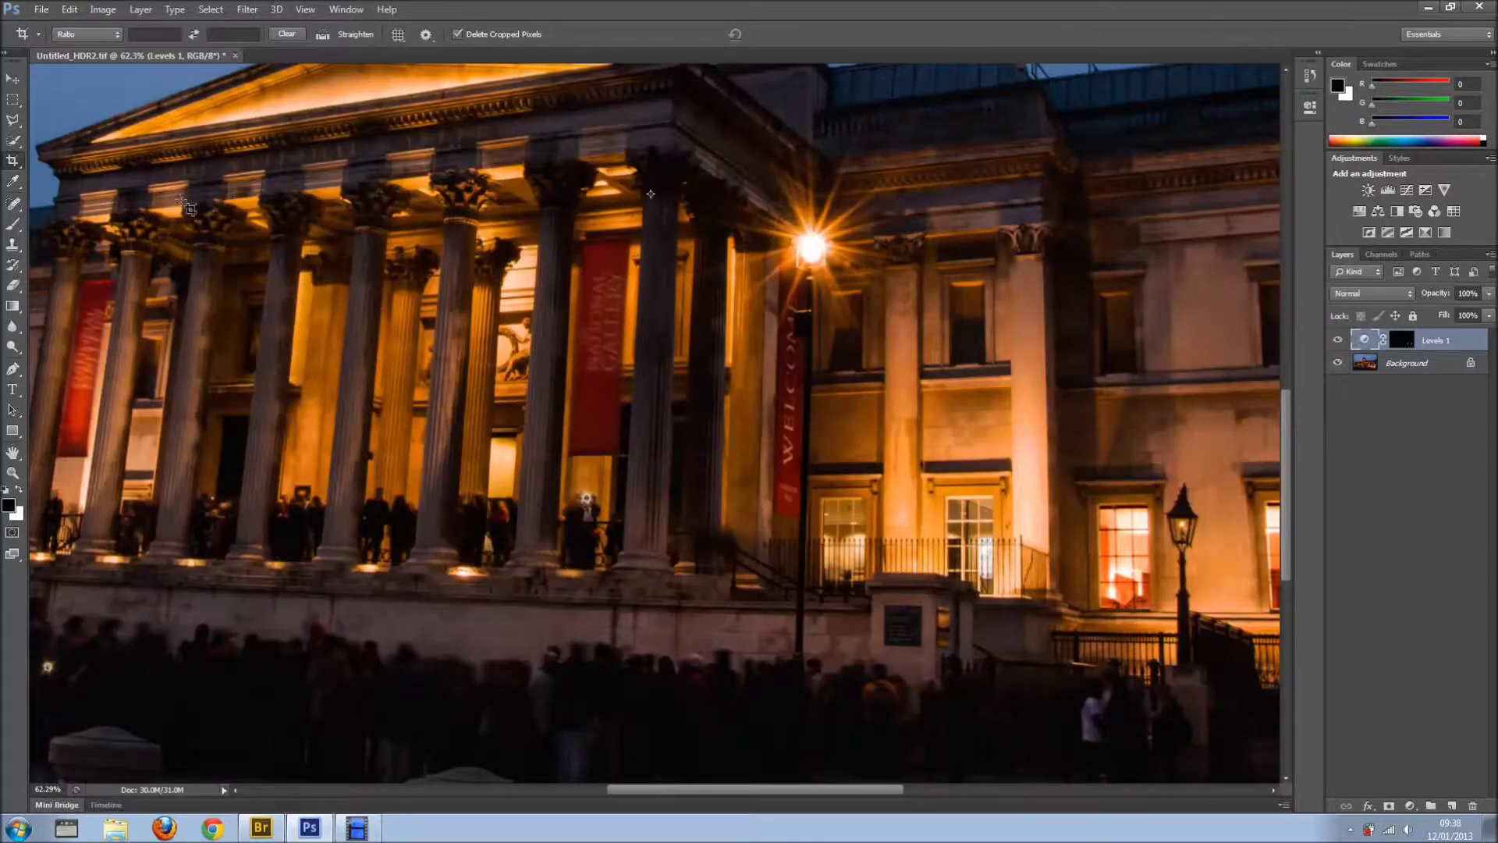
pyautogui.moveTo(478, 201); pyautogui.dragTo(481, 433)
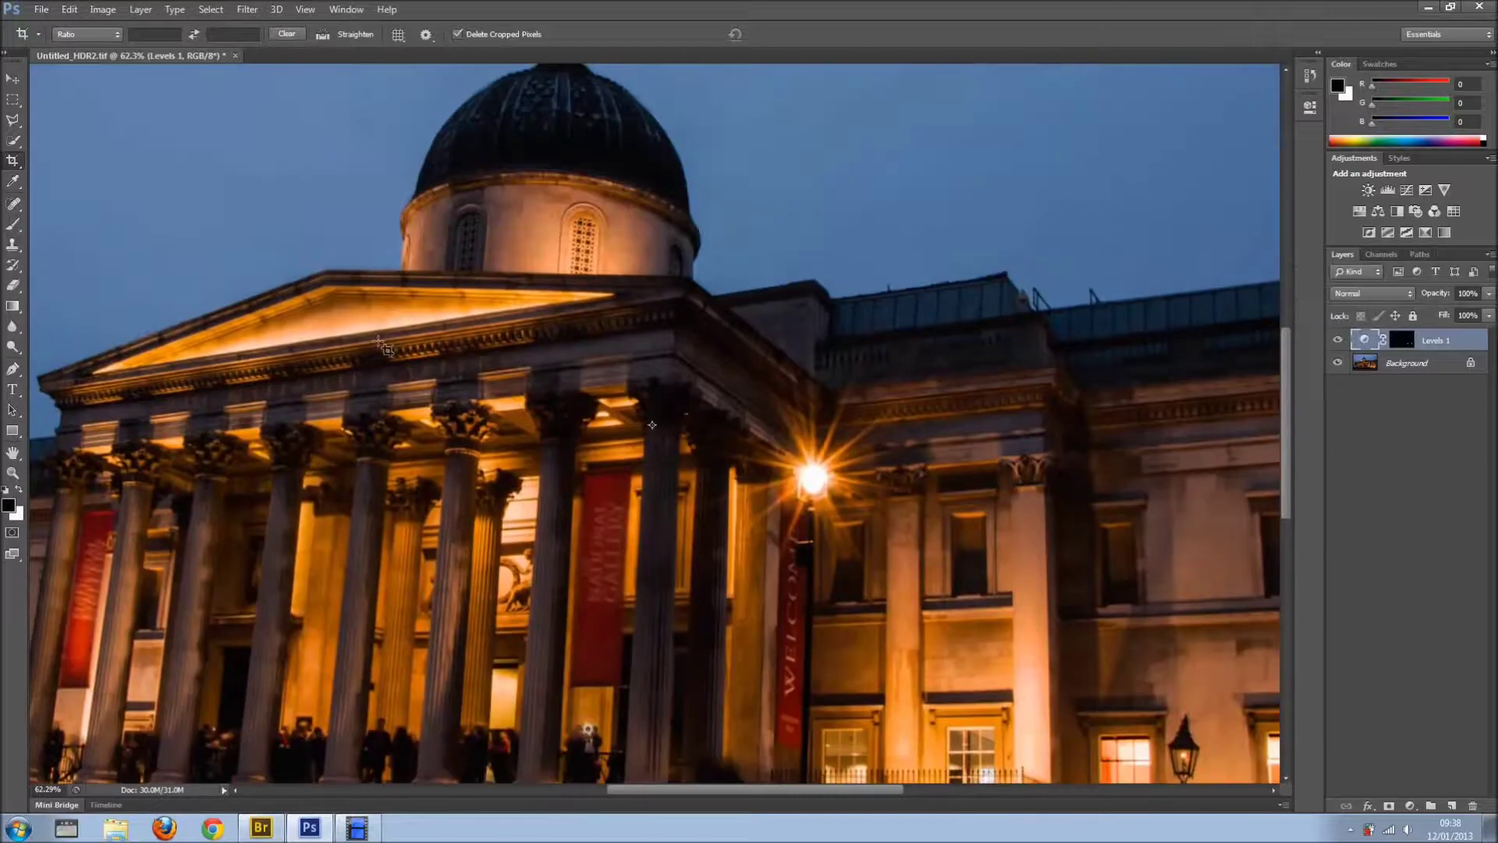
pyautogui.moveTo(1004, 424); pyautogui.dragTo(712, 502)
pyautogui.moveTo(560, 475); pyautogui.dragTo(1103, 351)
pyautogui.moveTo(674, 352); pyautogui.dragTo(853, 348)
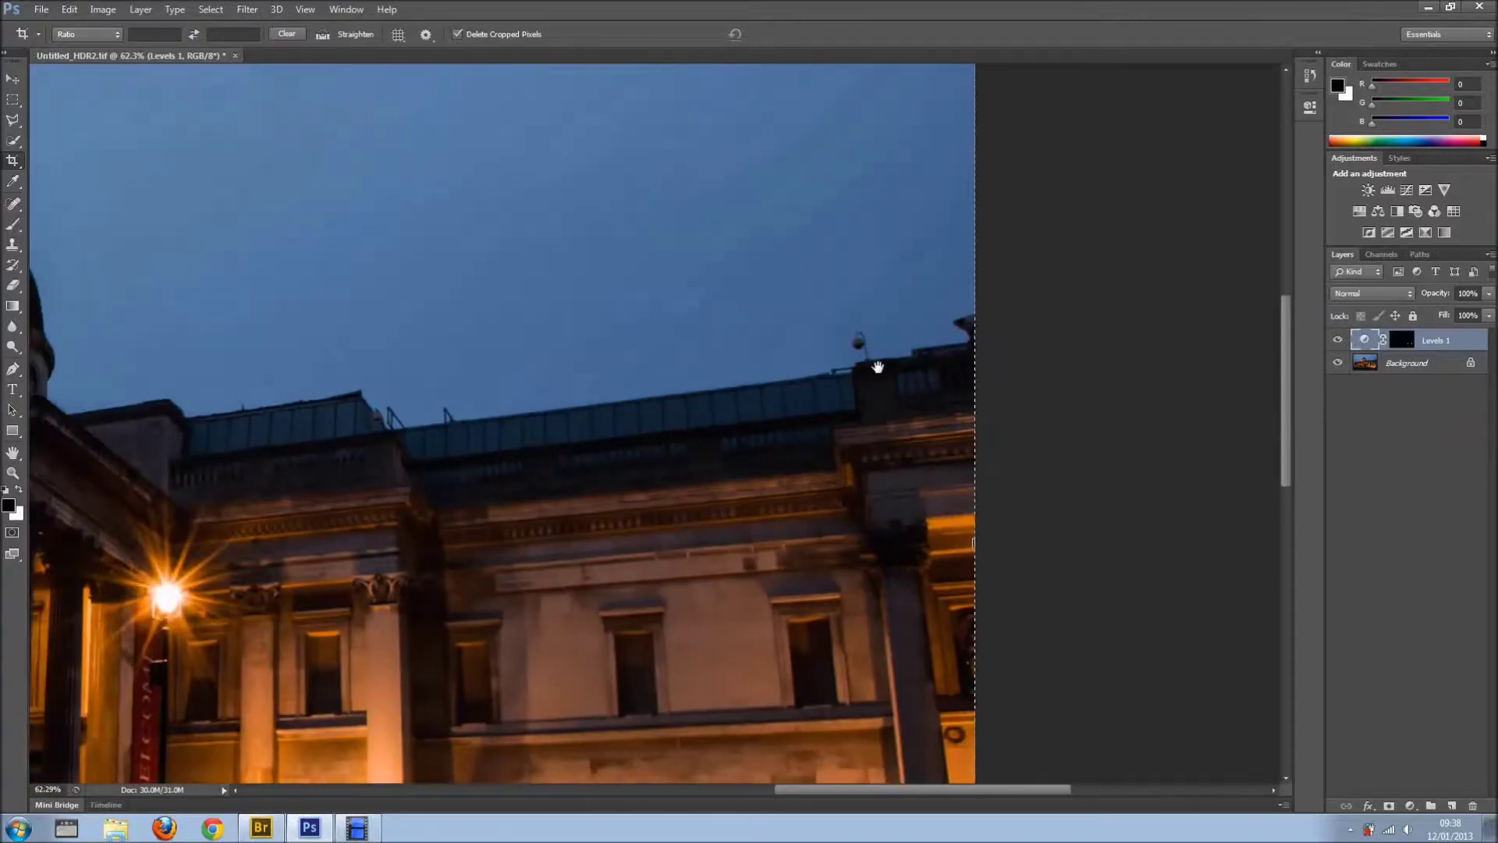
pyautogui.moveTo(260, 368); pyautogui.dragTo(751, 380)
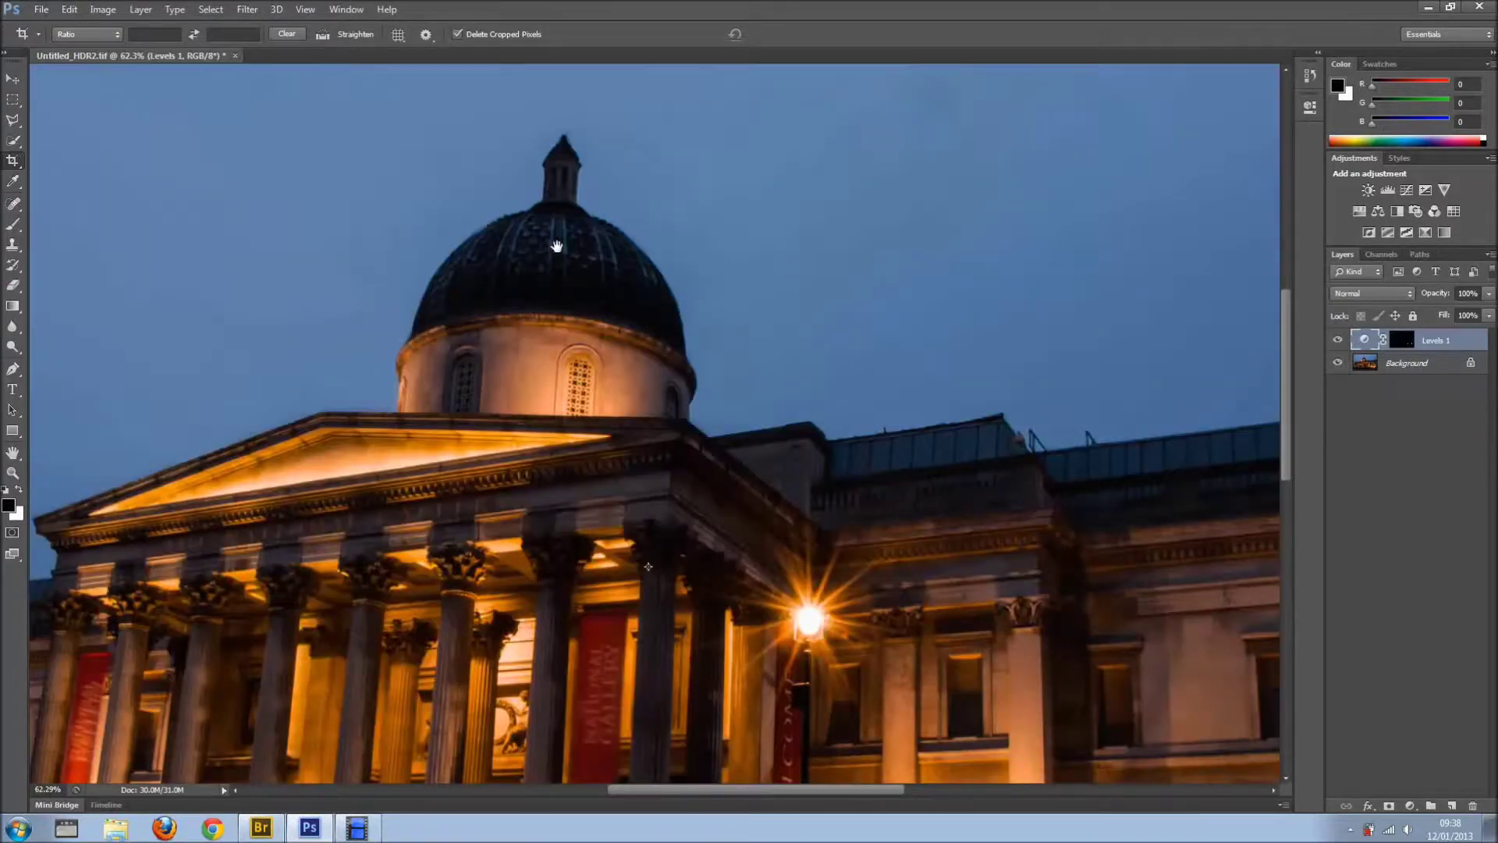
# Check the flagpole and lower portico, then add an empty Layer 1 above Levels 1
pyautogui.moveTo(525, 280); pyautogui.dragTo(1194, 251)
pyautogui.moveTo(419, 391); pyautogui.dragTo(441, 318)
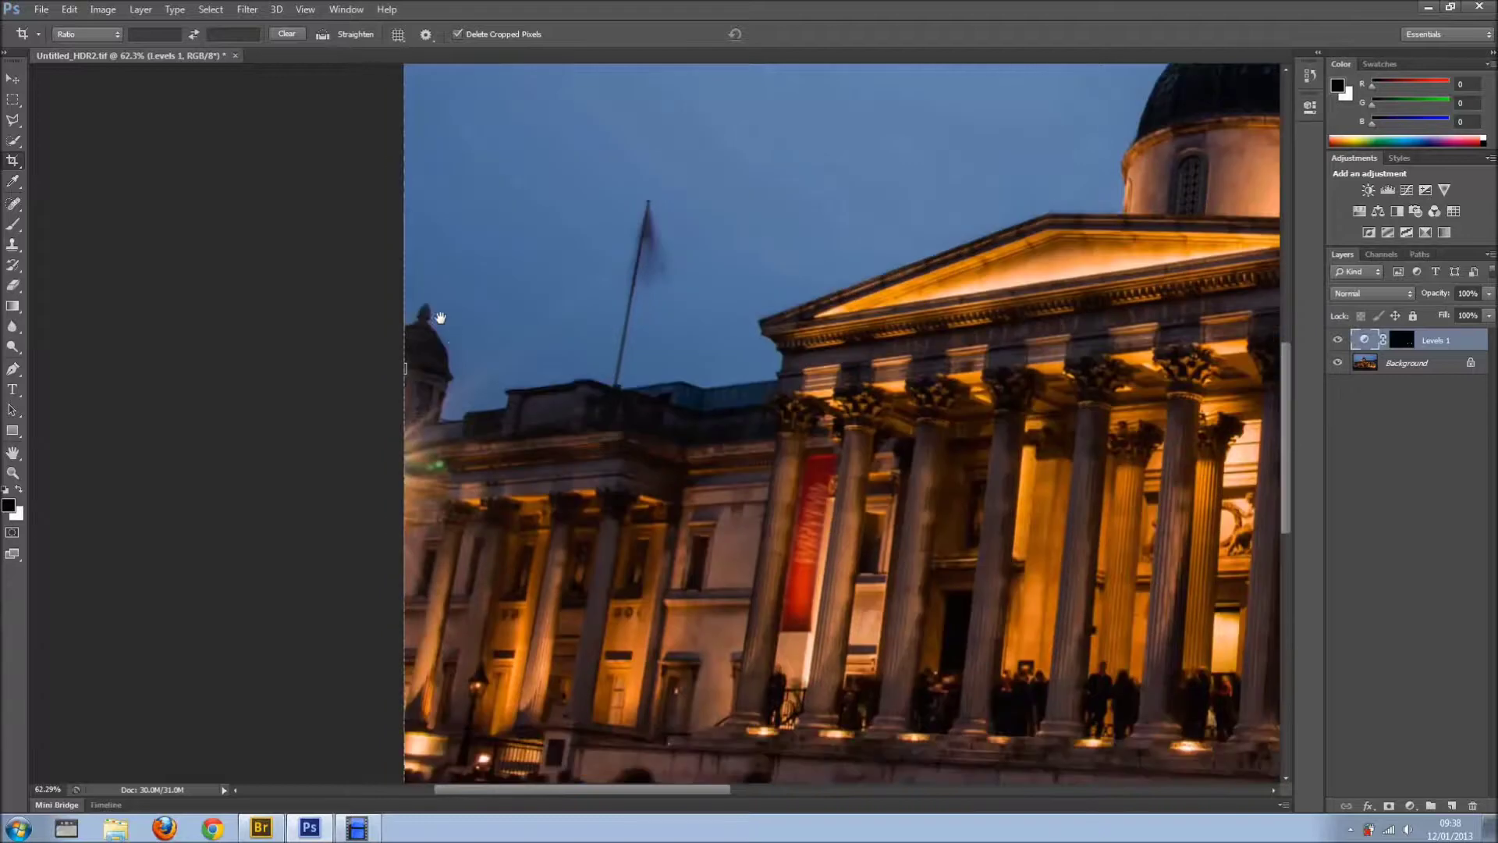
pyautogui.moveTo(585, 421); pyautogui.dragTo(512, 348)
pyautogui.moveTo(545, 489)
pyautogui.mouseDown()
pyautogui.moveTo(527, 366)
pyautogui.moveTo(529, 477)
pyautogui.mouseUp()
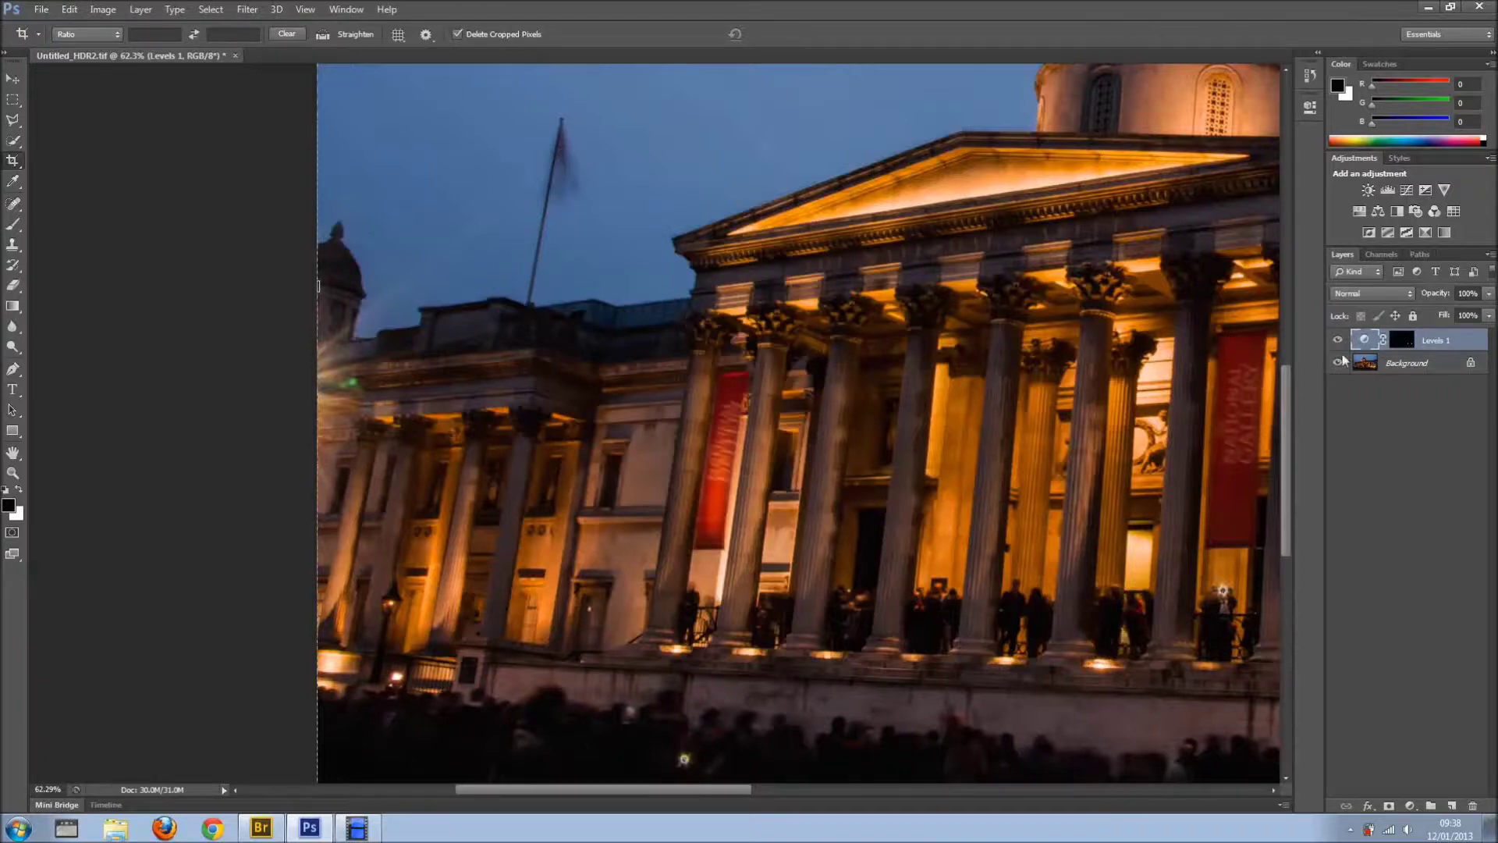
pyautogui.click(1452, 806)
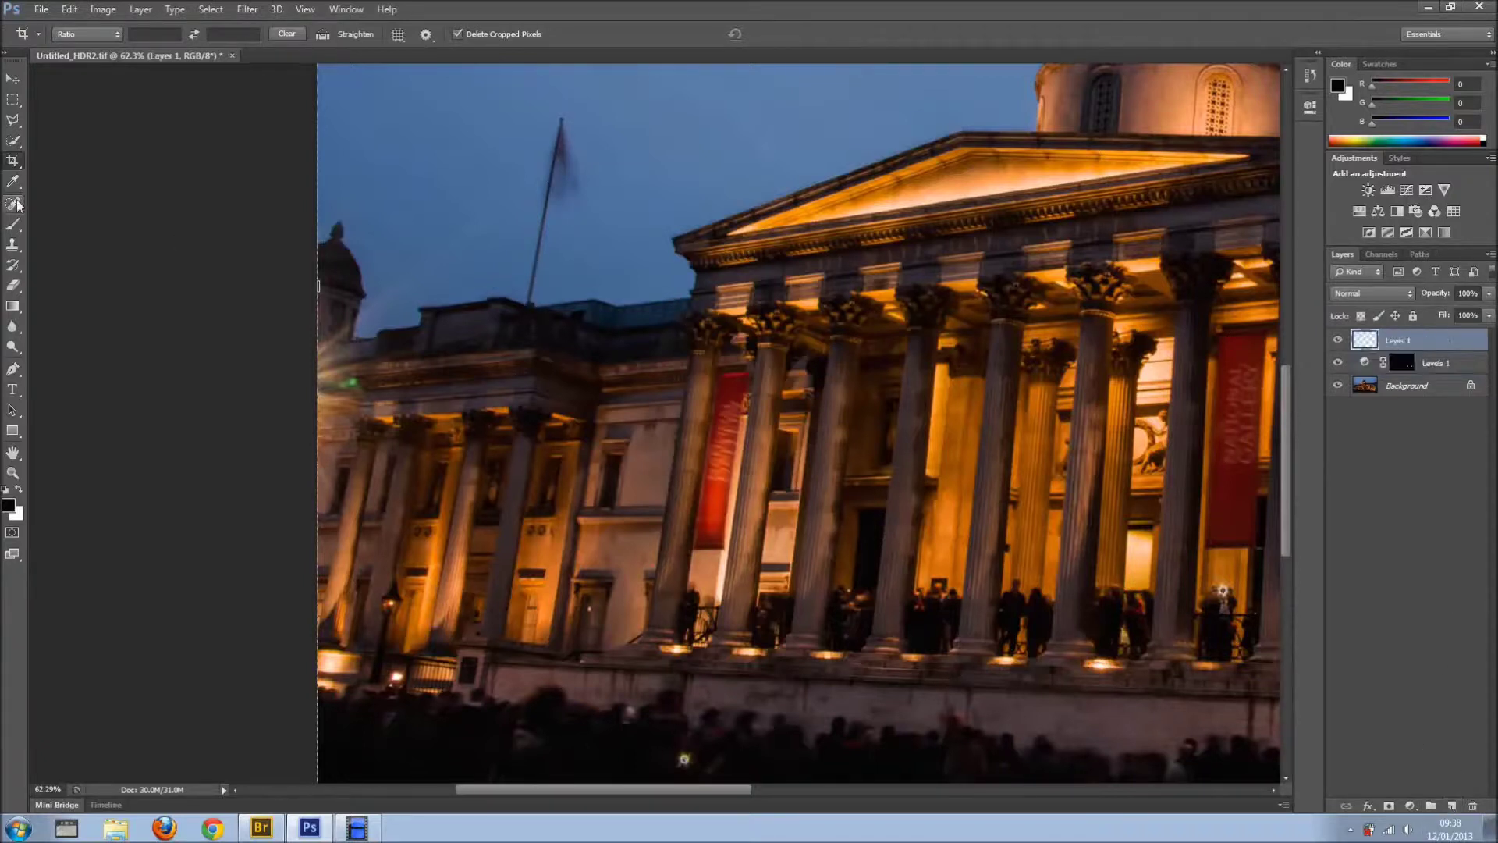
# Set up the Clone Stamp with a 30 px brush sampling All Layers
pyautogui.click(12, 244)
pyautogui.scroll(5, 432, 242)
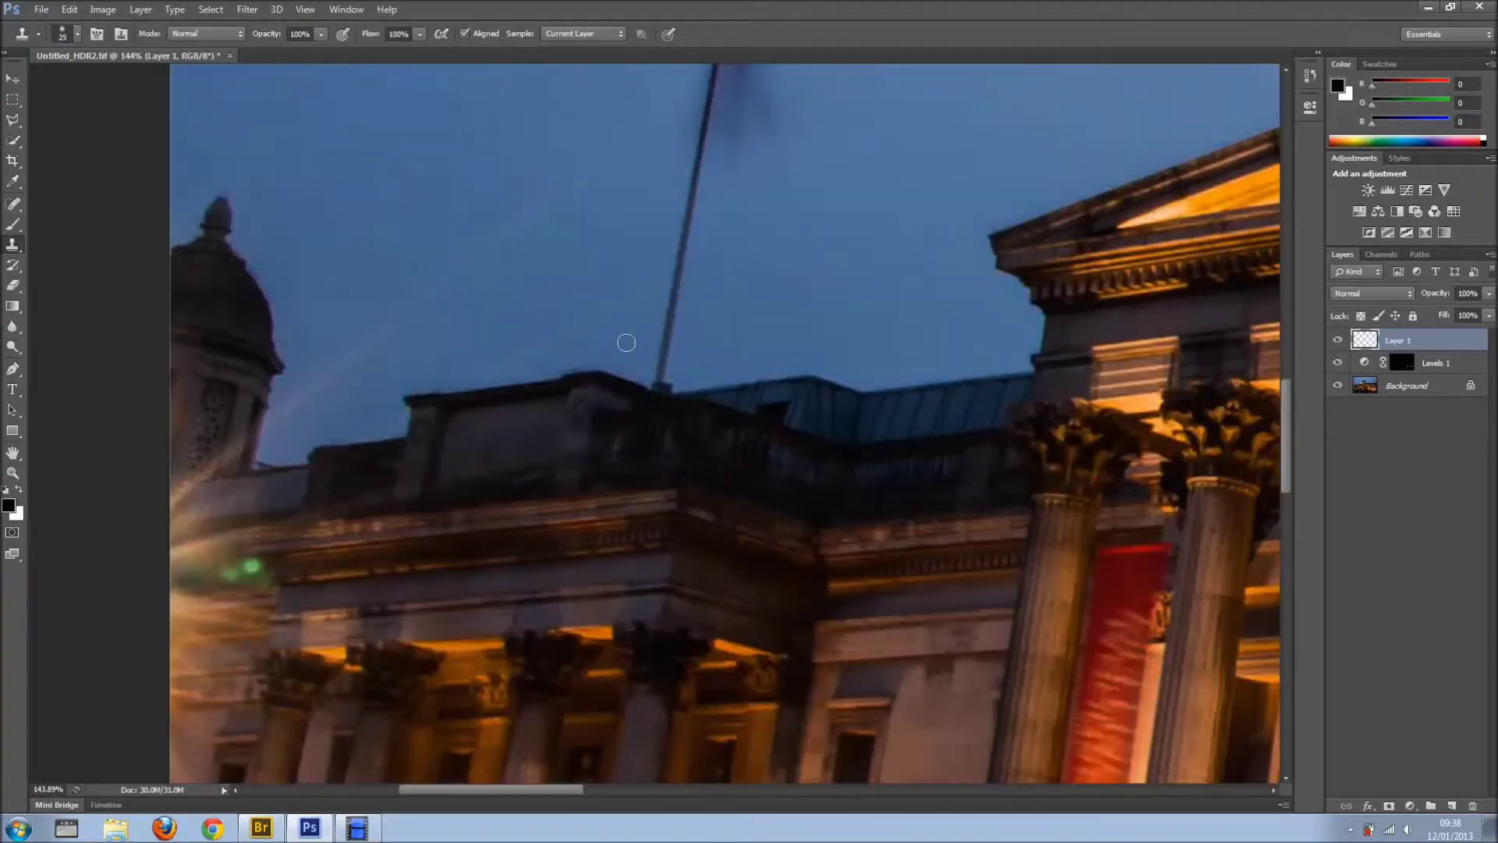
pyautogui.press(']')
pyautogui.click(568, 35)
pyautogui.click(577, 74)
# Clone sky over the lower part of the flagpole and its leftover fragments
pyautogui.moveTo(659, 367)
pyautogui.mouseDown()
pyautogui.moveTo(675, 315)
pyautogui.moveTo(663, 353)
pyautogui.moveTo(683, 316)
pyautogui.moveTo(675, 353)
pyautogui.mouseUp()
pyautogui.keyDown('alt'); pyautogui.click(705, 363); pyautogui.keyUp('alt')
pyautogui.moveTo(662, 367)
pyautogui.mouseDown()
pyautogui.moveTo(679, 291)
pyautogui.moveTo(672, 317)
pyautogui.moveTo(625, 341)
pyautogui.moveTo(648, 348)
pyautogui.moveTo(655, 321)
pyautogui.moveTo(642, 355)
pyautogui.moveTo(652, 335)
pyautogui.mouseUp()
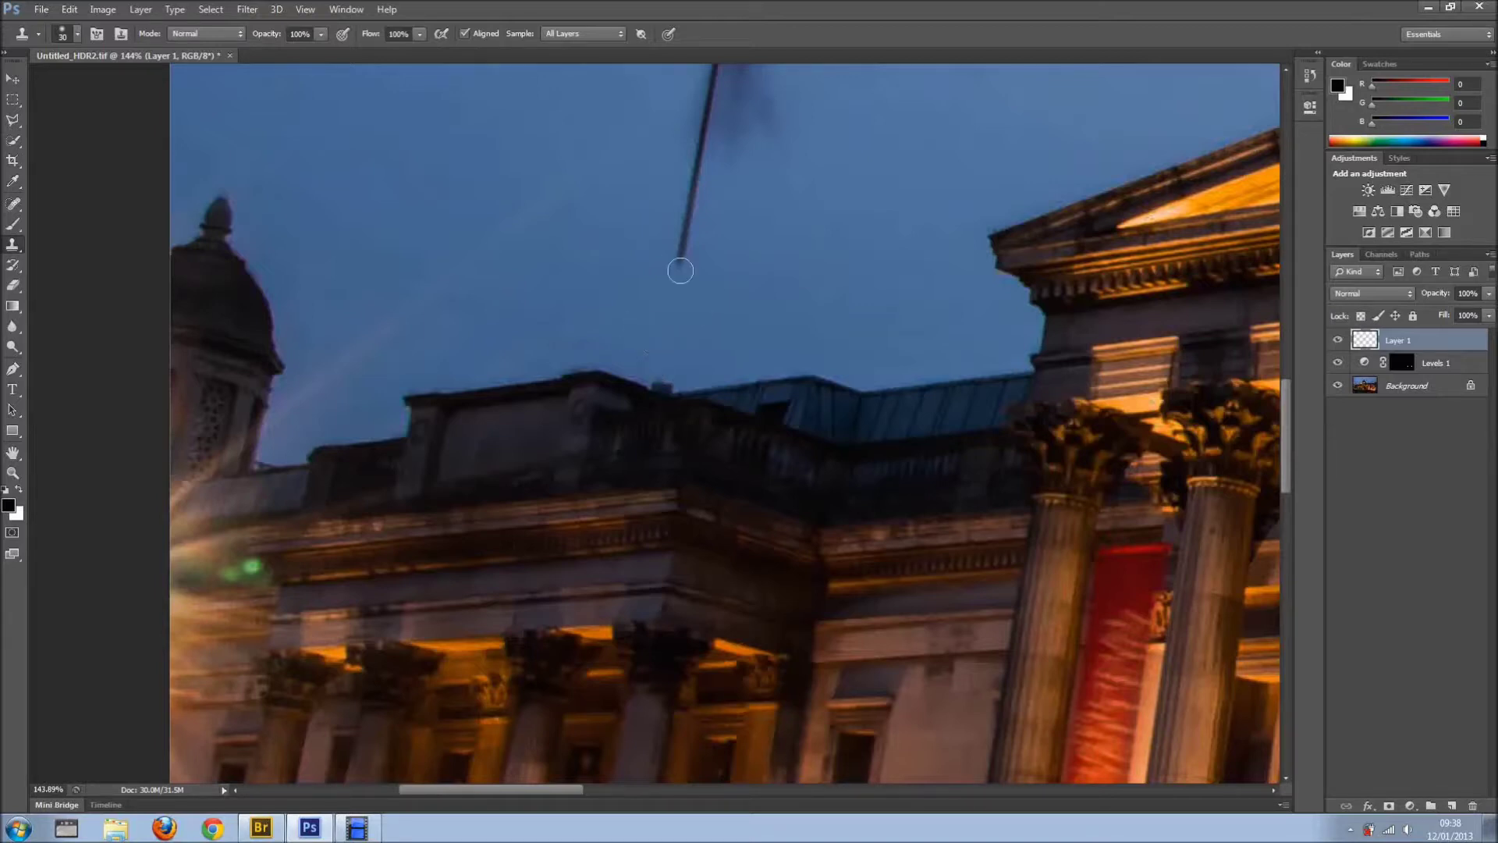
# Enlarge the brush to 90 px and clone sky over the rest of the flag and pole
pyautogui.scroll(-5, 680, 271)
pyautogui.scroll(3, 809, 159)
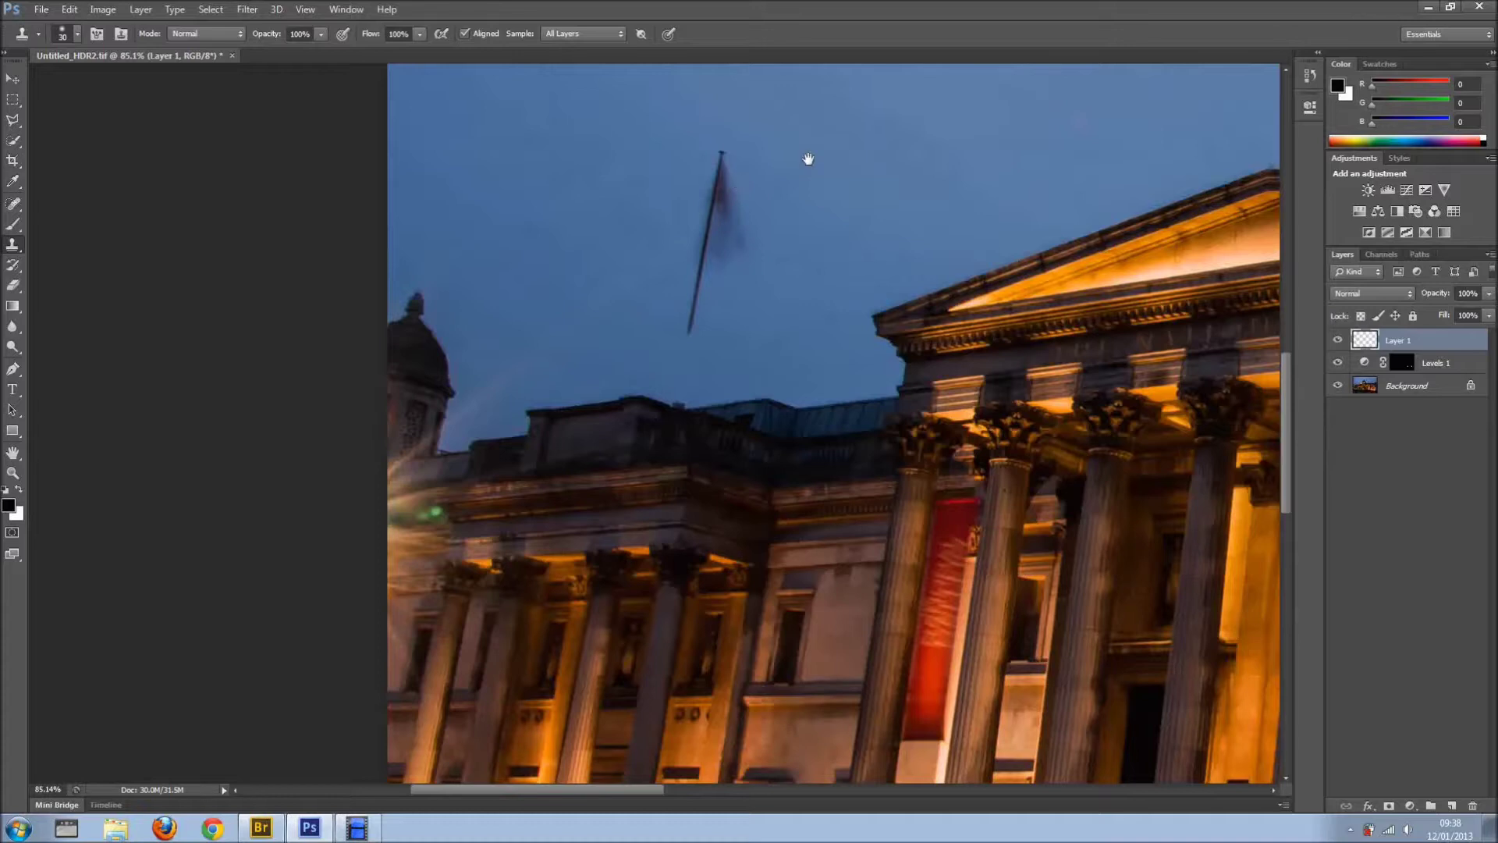
pyautogui.moveTo(808, 159); pyautogui.dragTo(787, 259)
pyautogui.press(']')
pyautogui.press(']')
pyautogui.press(']')
pyautogui.press(']')
pyautogui.press(']')
pyautogui.press(']')
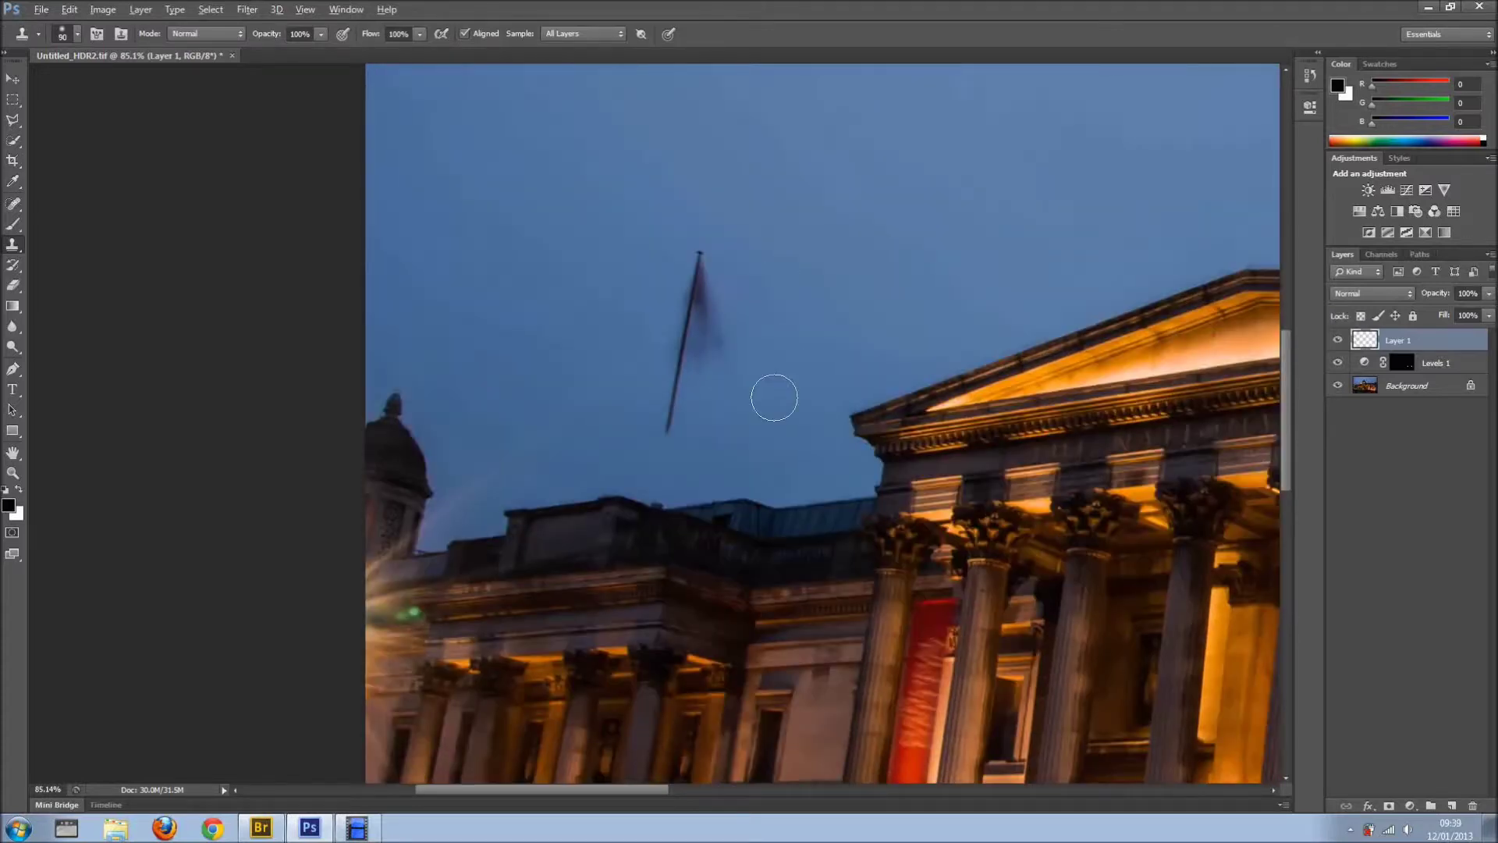
pyautogui.moveTo(669, 422)
pyautogui.mouseDown()
pyautogui.moveTo(681, 292)
pyautogui.moveTo(699, 267)
pyautogui.moveTo(720, 343)
pyautogui.moveTo(699, 319)
pyautogui.moveTo(702, 257)
pyautogui.mouseUp()
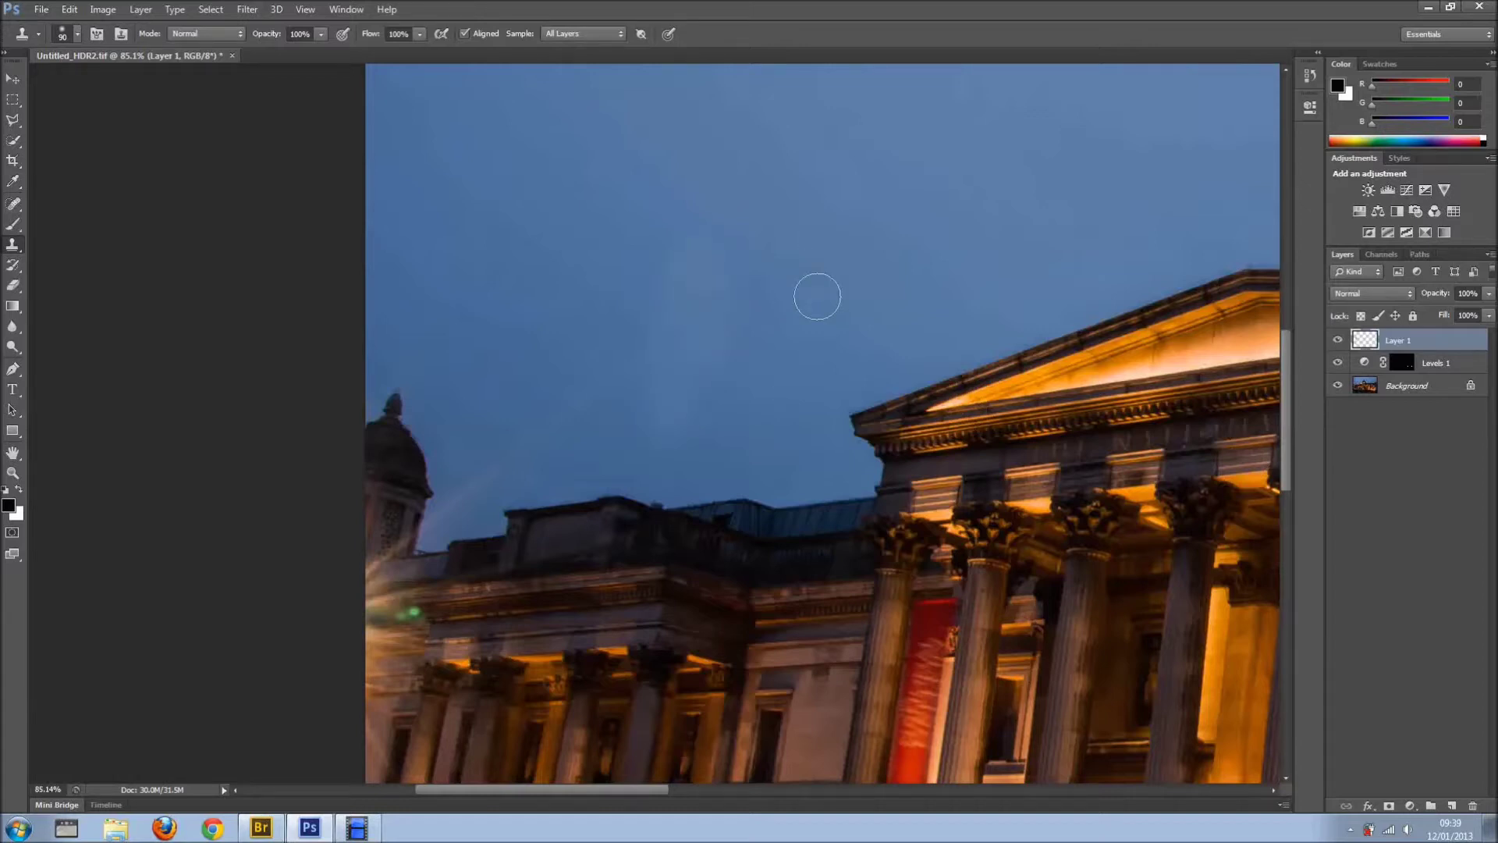
pyautogui.scroll(-2, 762, 318)
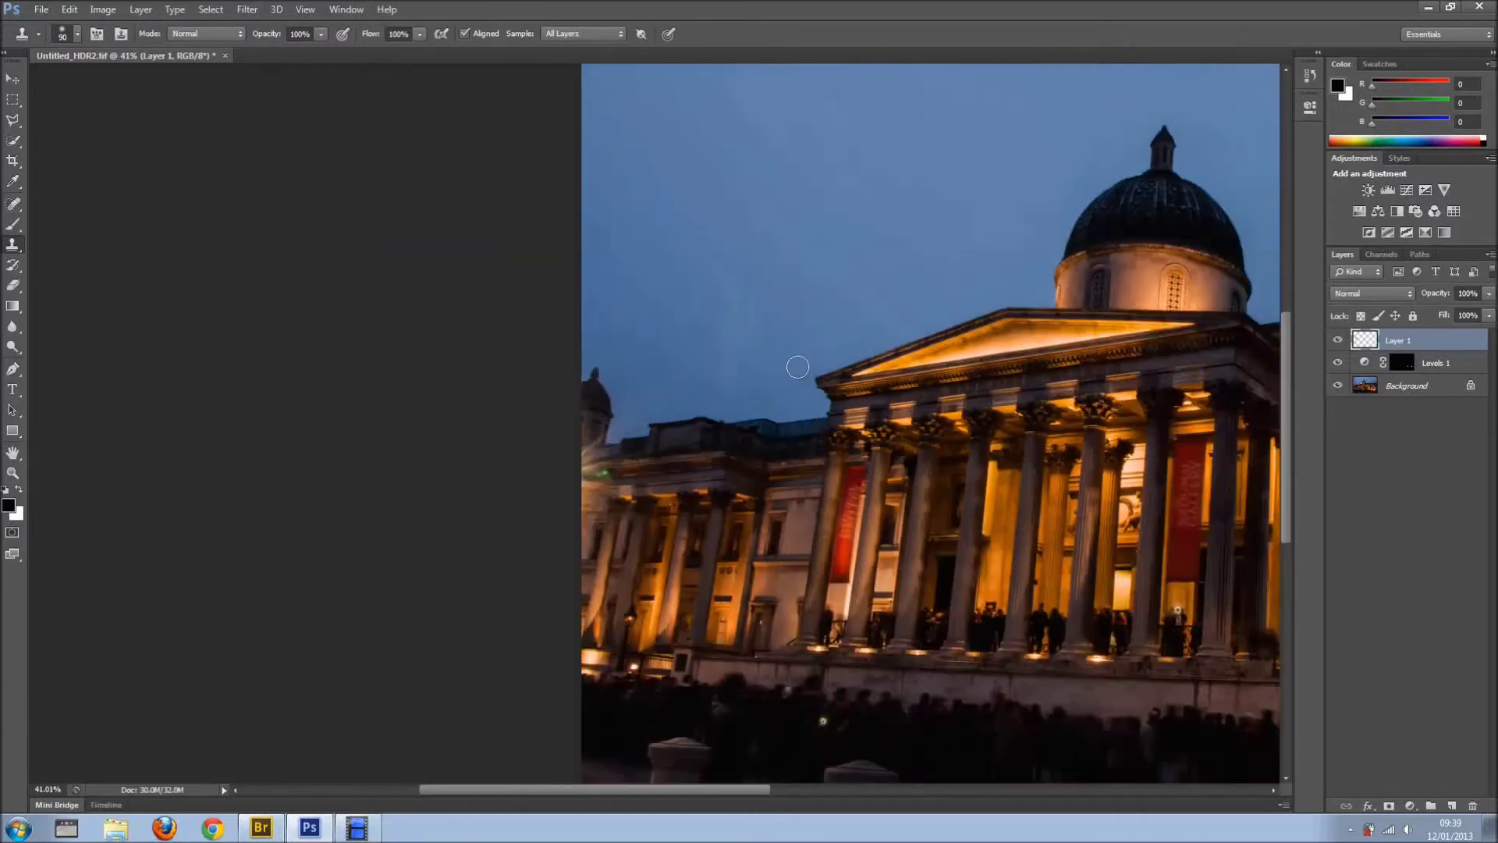
pyautogui.scroll(-2, 798, 366)
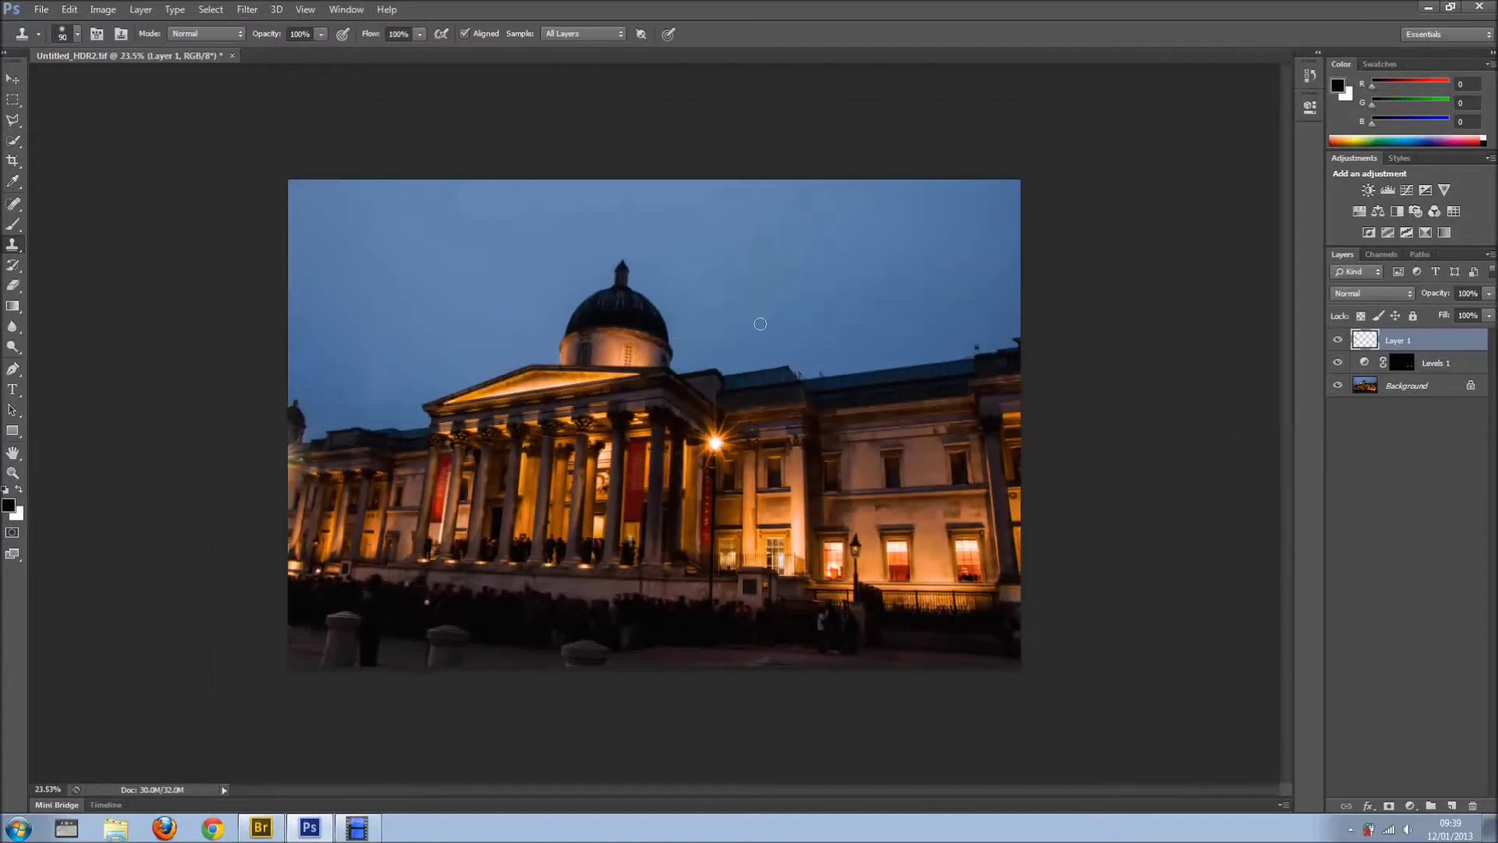